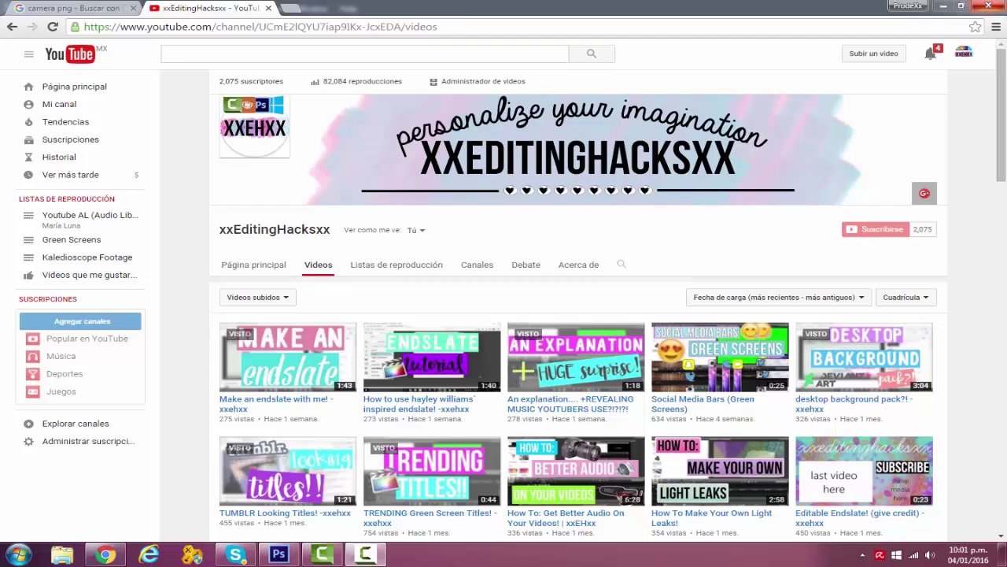
- Scroll up and down the browser page
scroll(983, 275, "down", 10)
scroll(983, 274, "down", 3)
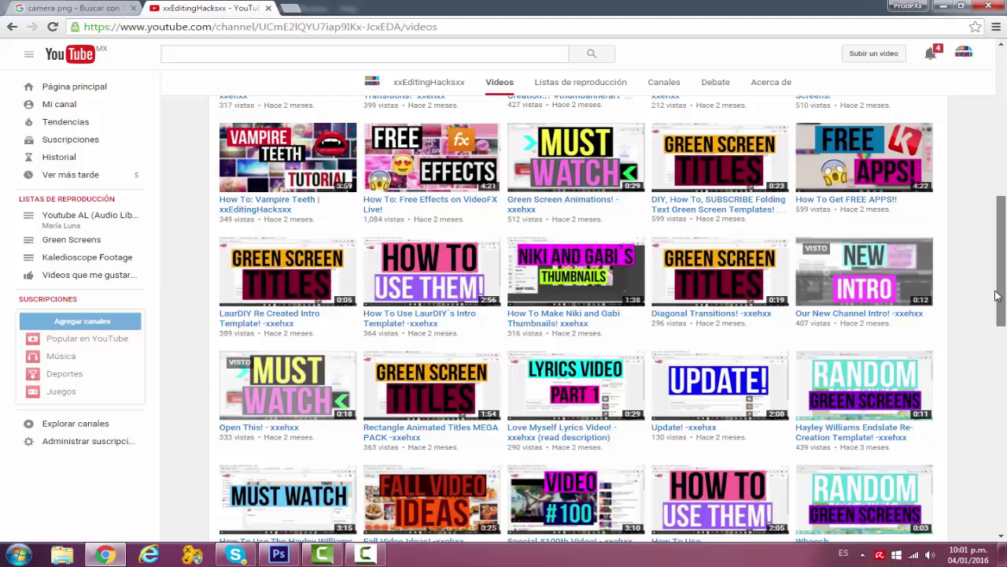
scroll(983, 275, "up", 4)
scroll(582, 319, "up", 5)
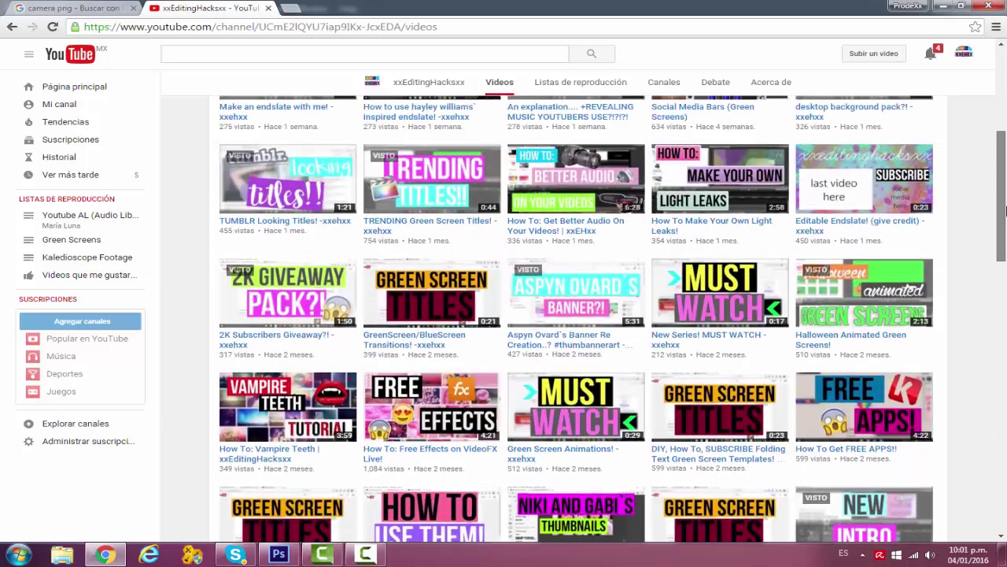
scroll(1005, 116, "up", 1)
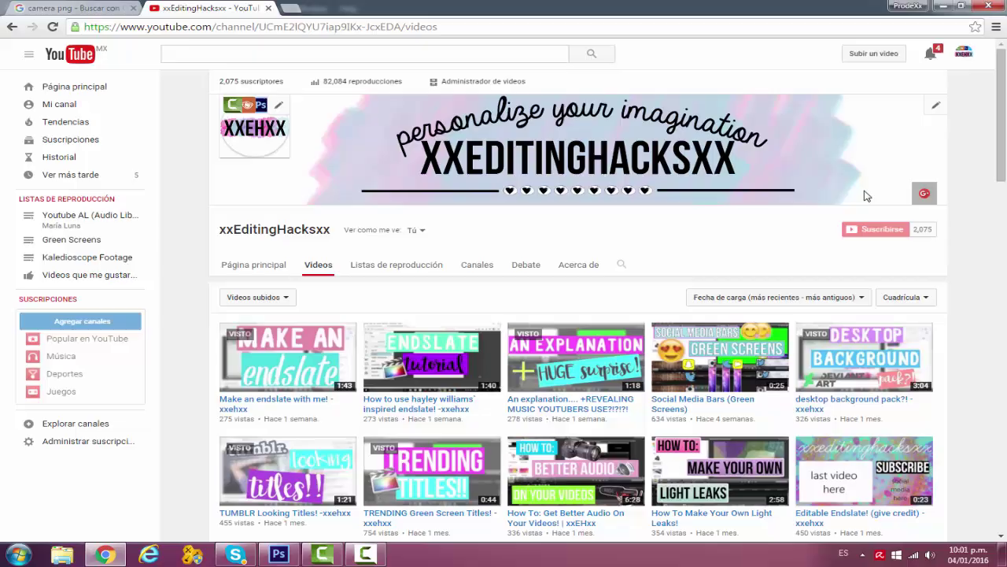
- Switch to Photoshop showing the Captura.PNG screenshot, then open and close the File menu
left_click(281, 554)
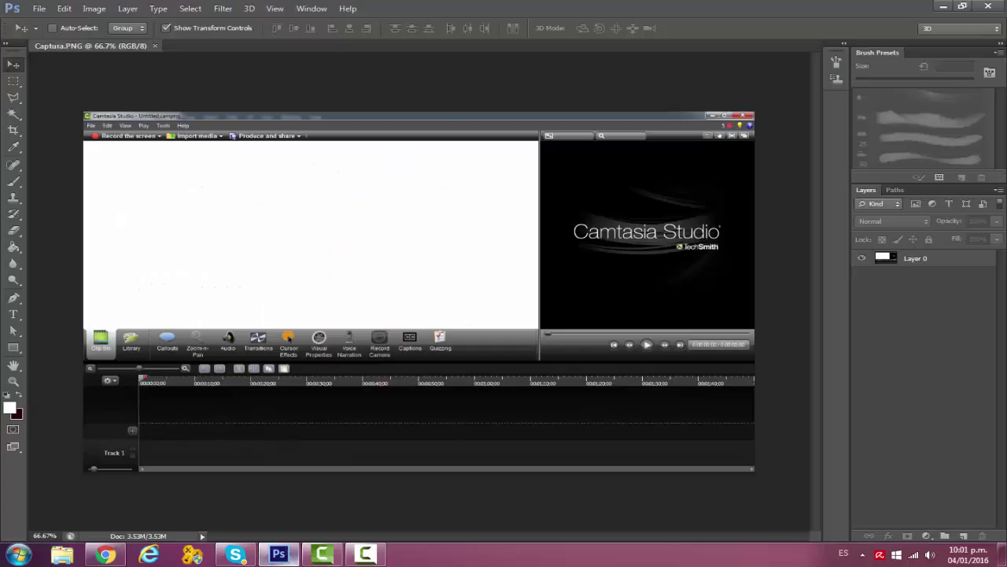
left_click(39, 8)
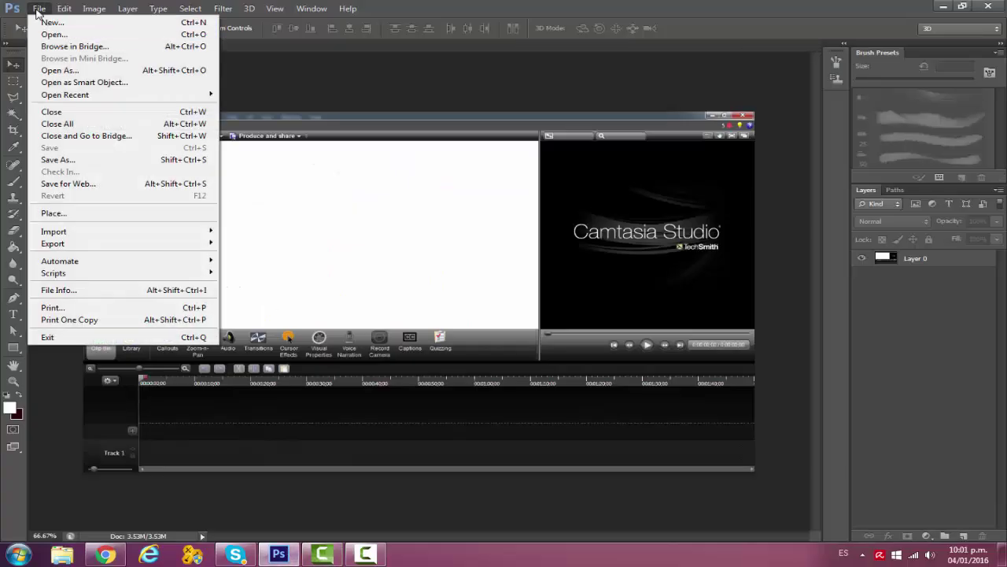
left_click(50, 36)
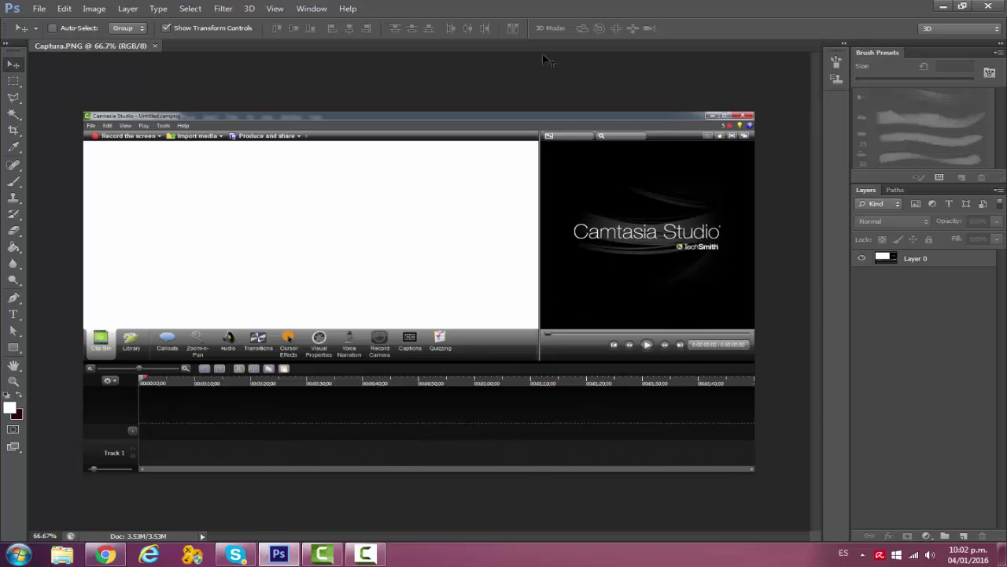
- Apply a Gaussian Blur of about 4 px radius to the Layer 0 screenshot
left_click(223, 8)
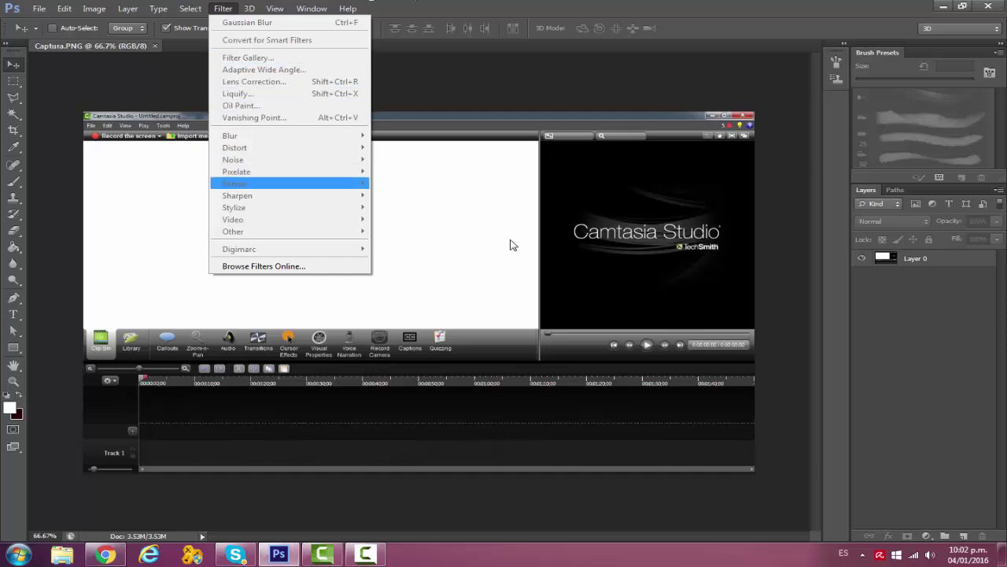
left_click(925, 269)
left_click(926, 266)
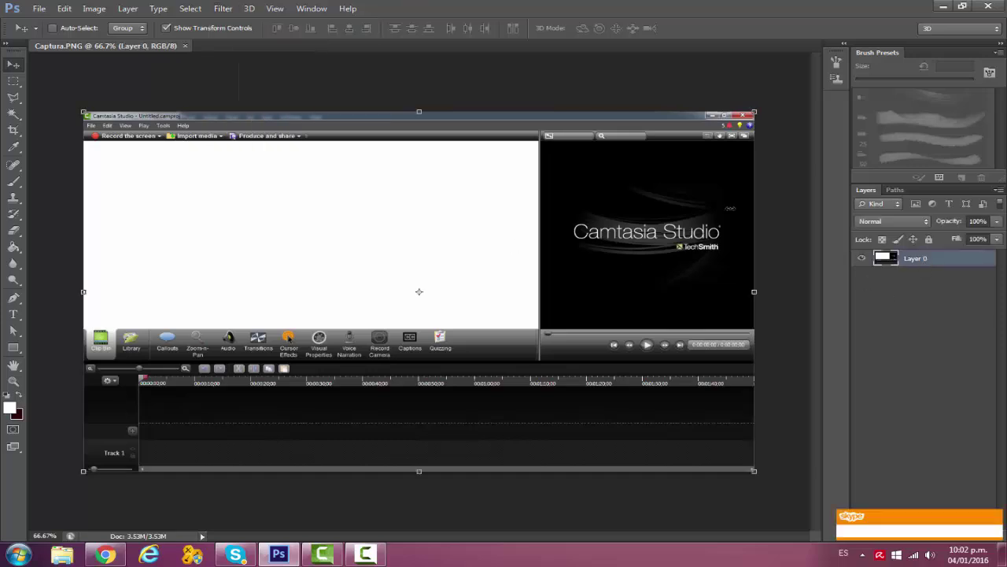
left_click(223, 9)
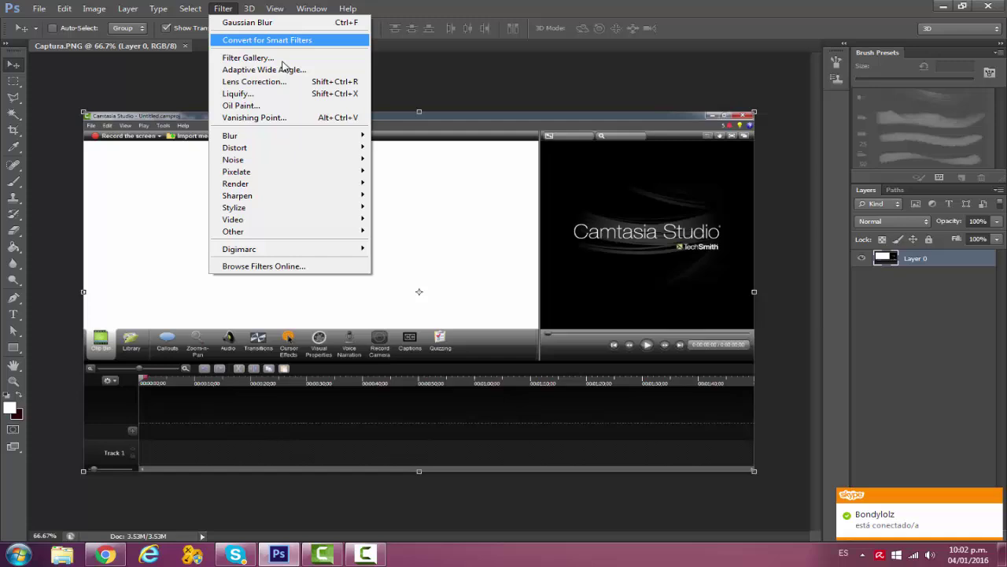
mouse_move(276, 138)
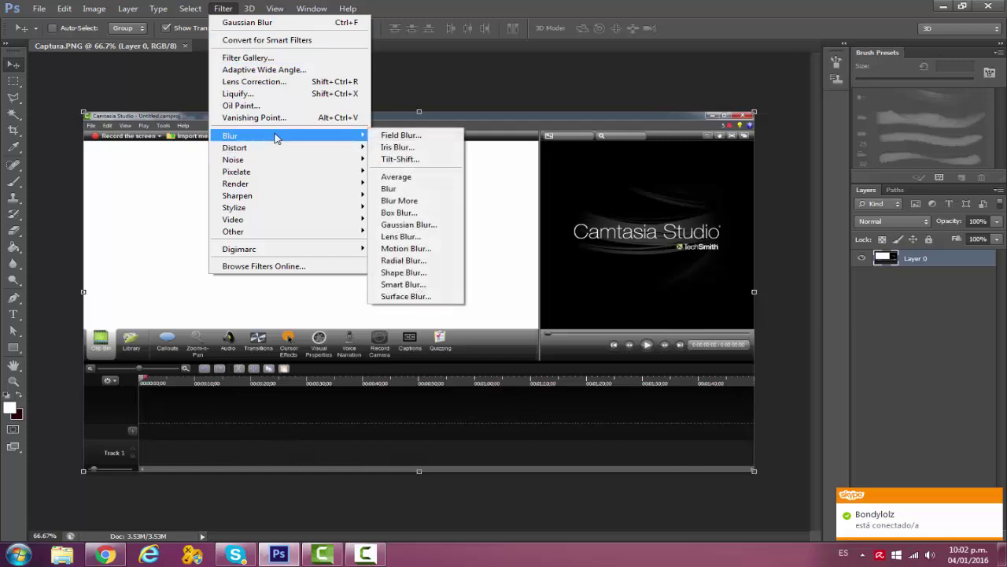
left_click(443, 226)
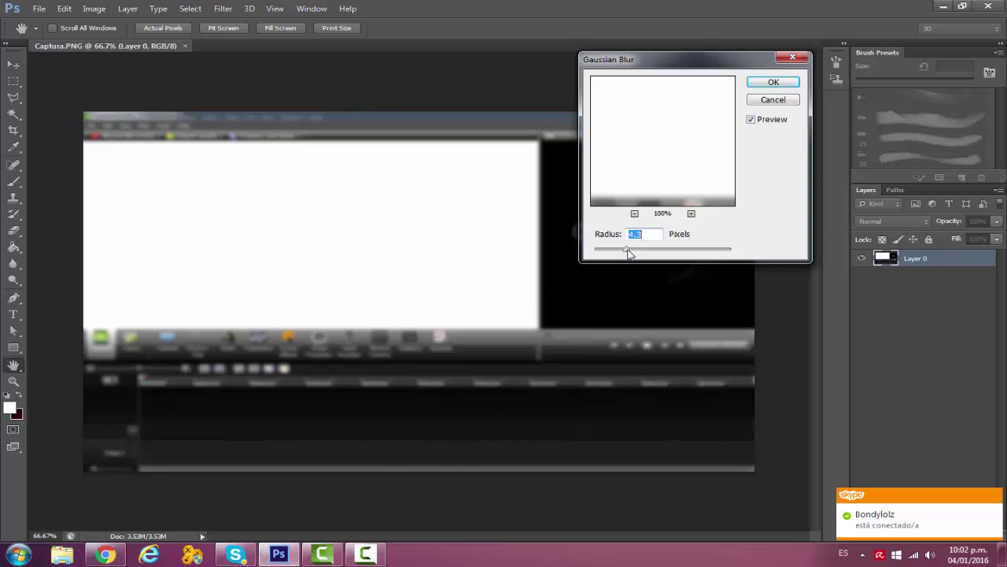
left_click_drag(628, 252, 622, 254)
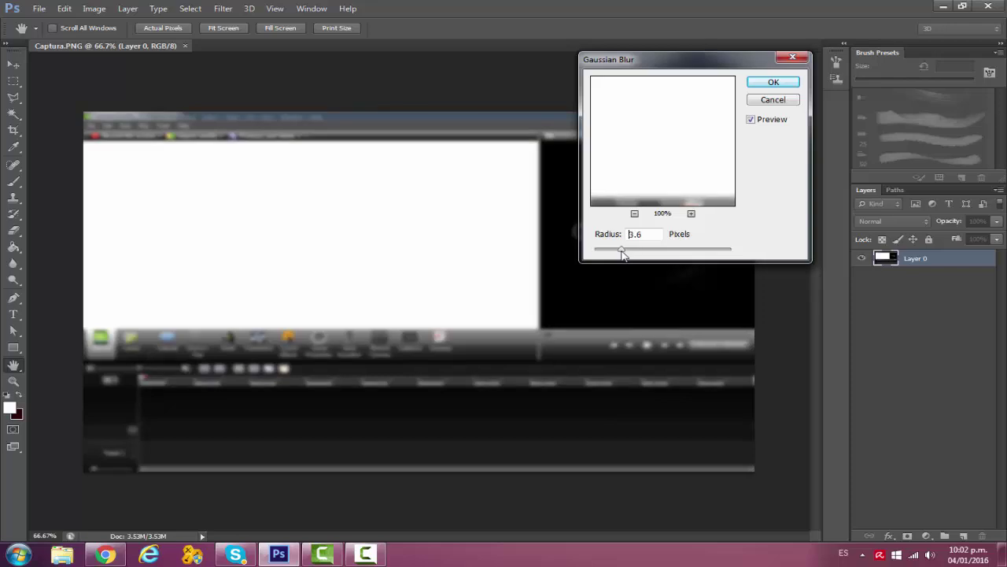
left_click_drag(622, 253, 623, 254)
left_click_drag(623, 250, 765, 254)
left_click_drag(697, 250, 628, 258)
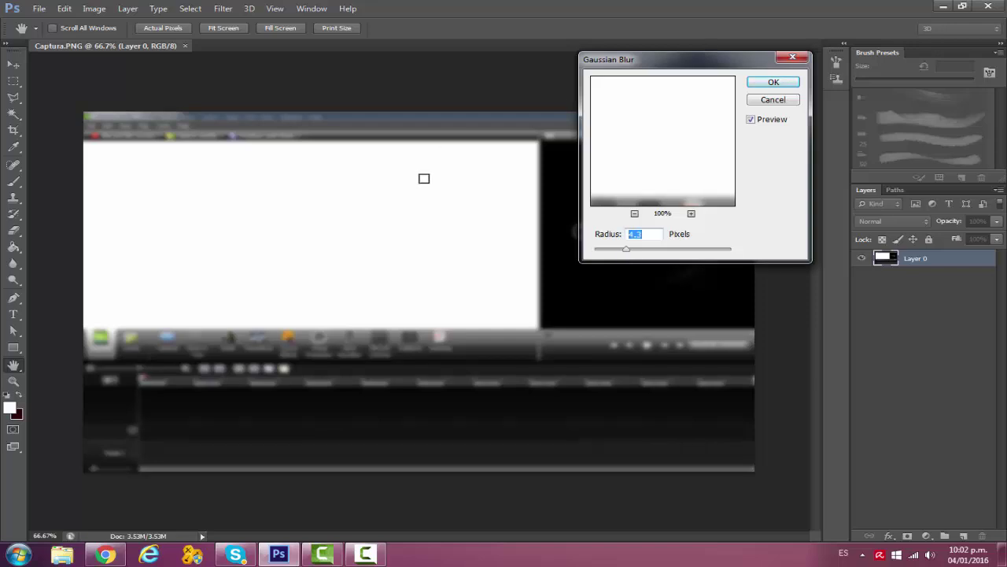
left_click(774, 82)
- Add a new layer and draw a cyan-filled 622 × 174 px rectangle at the upper left
key("v")
left_click(937, 324)
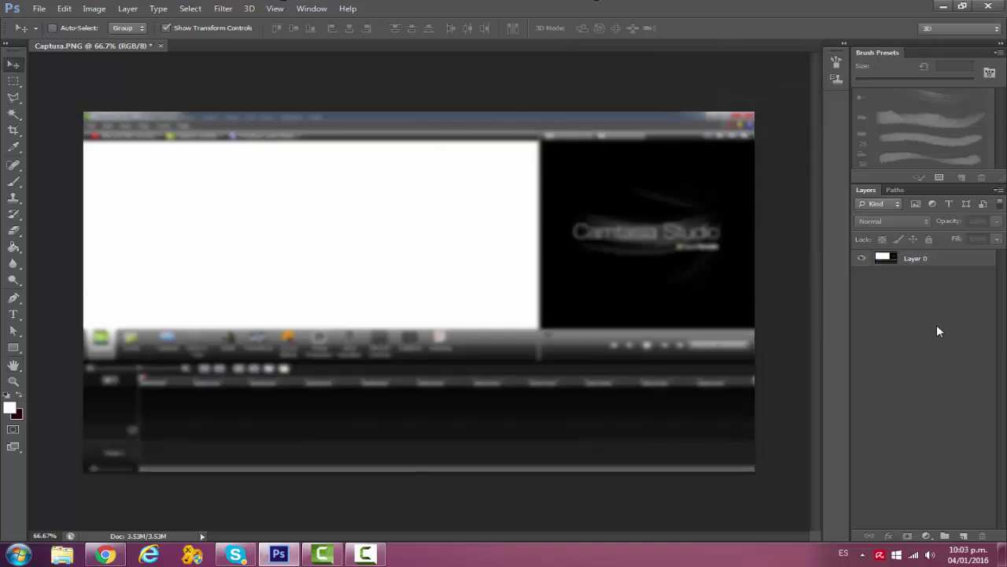
left_click(964, 536)
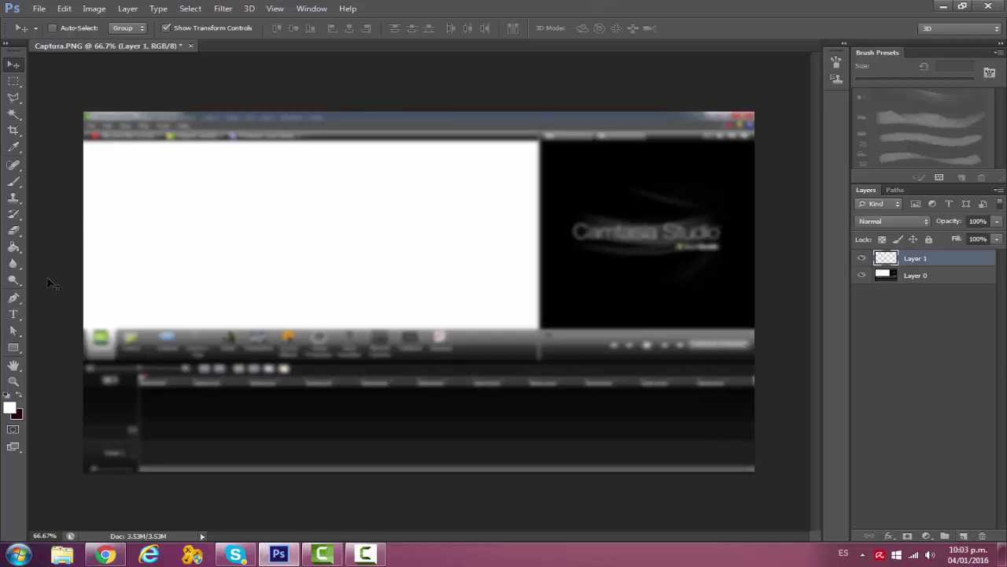
left_click(14, 348)
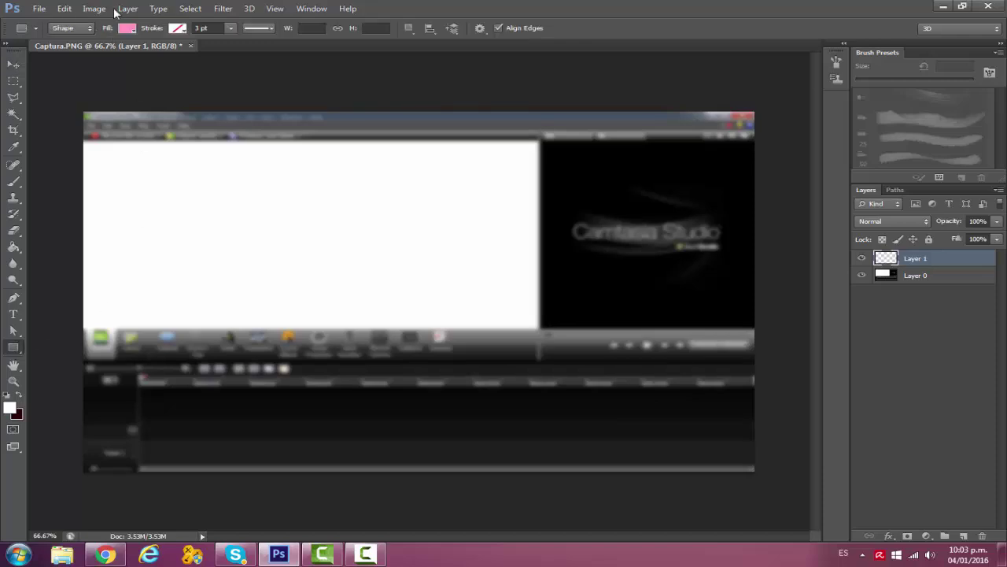
left_click(129, 28)
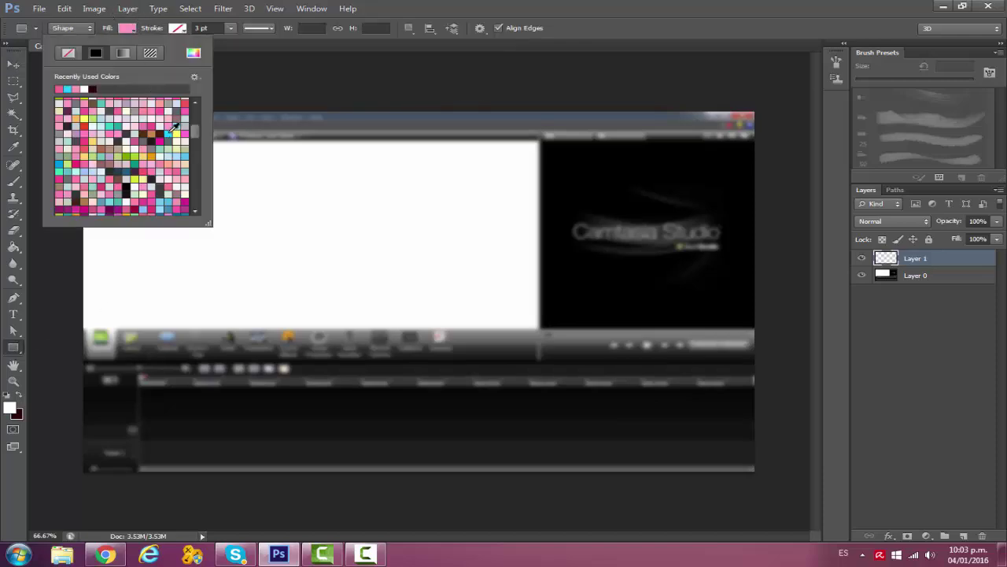
left_click(168, 137)
left_click(134, 29)
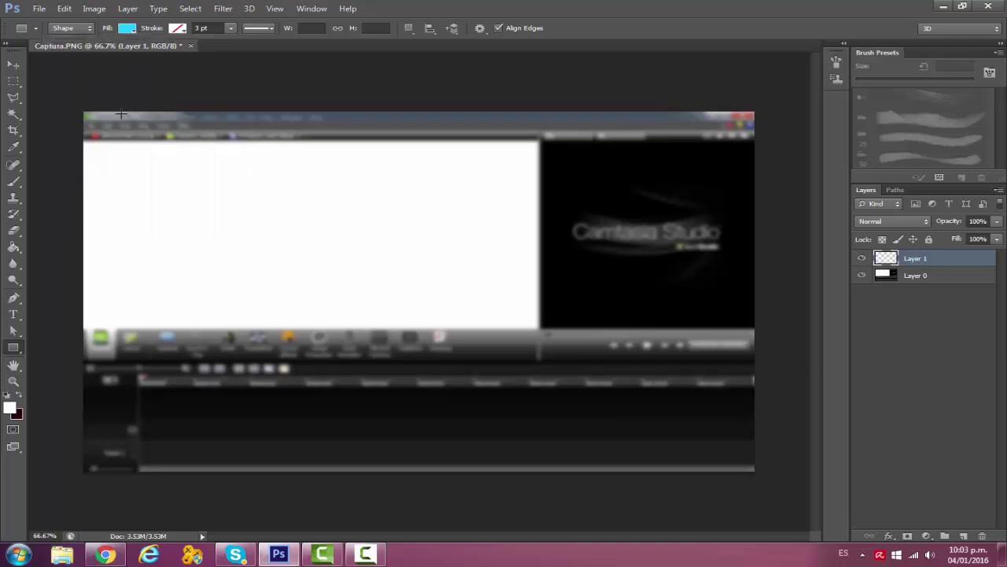
left_click_drag(96, 142, 386, 205)
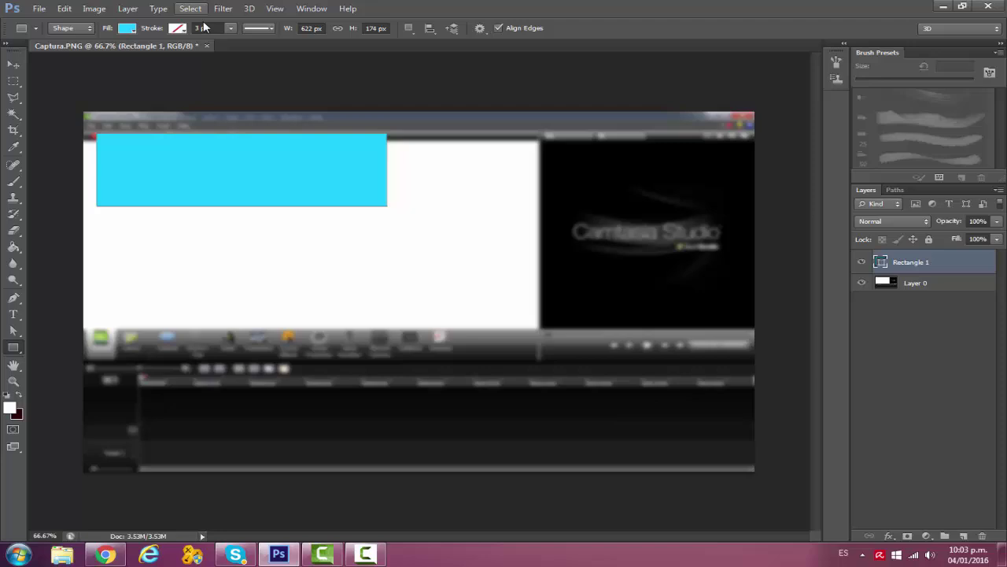
left_click(973, 370)
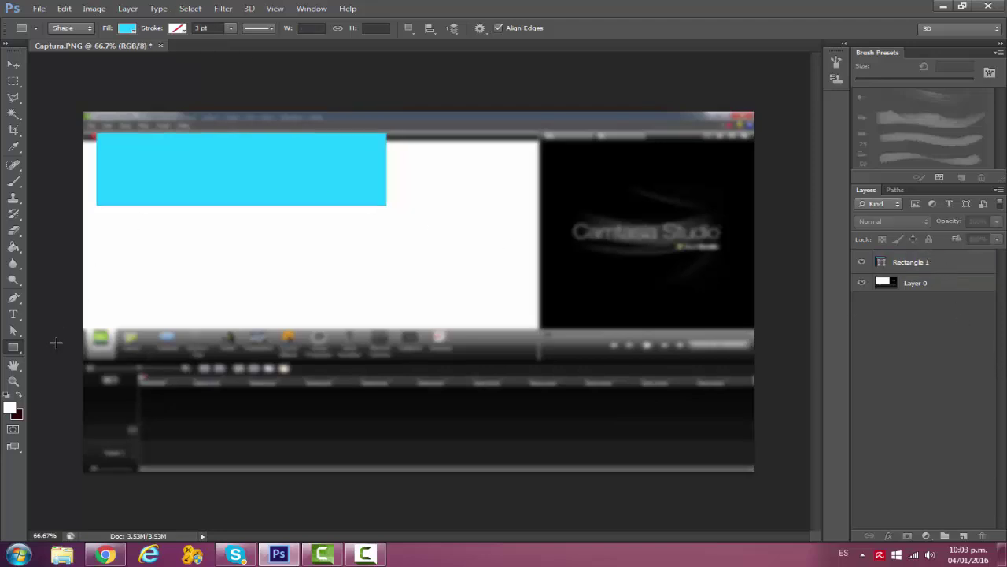
- Type purple THUMBNAIL text at 150 pt and move it onto the cyan rectangle
left_click(21, 314)
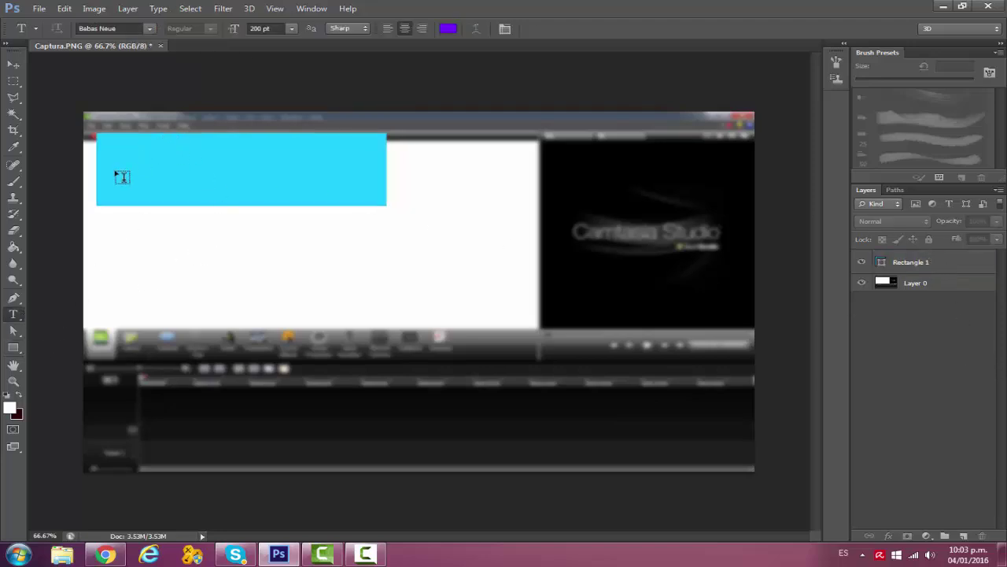
left_click(254, 27)
type("150")
key("Return")
left_click(115, 189)
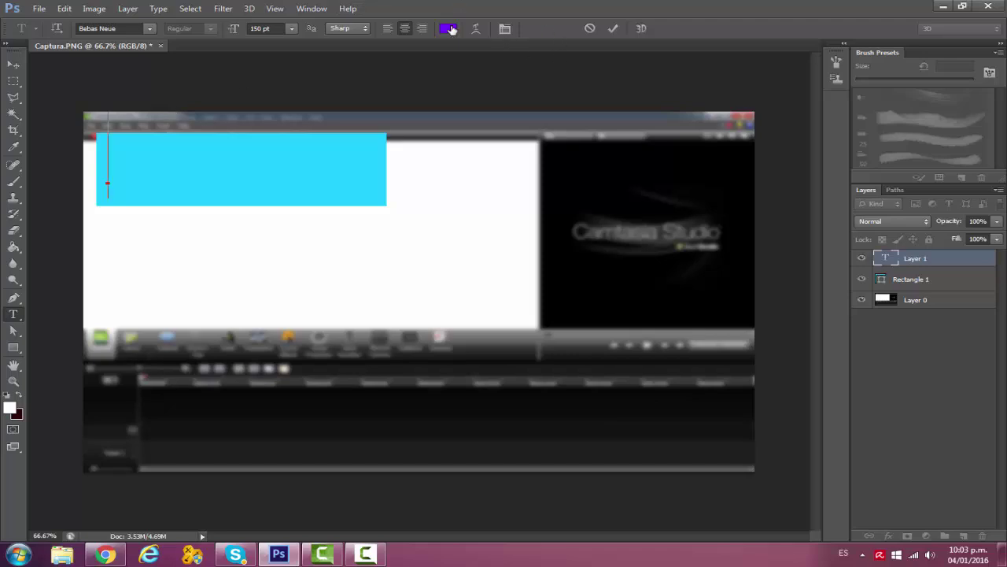
left_click(450, 29)
left_click(643, 106)
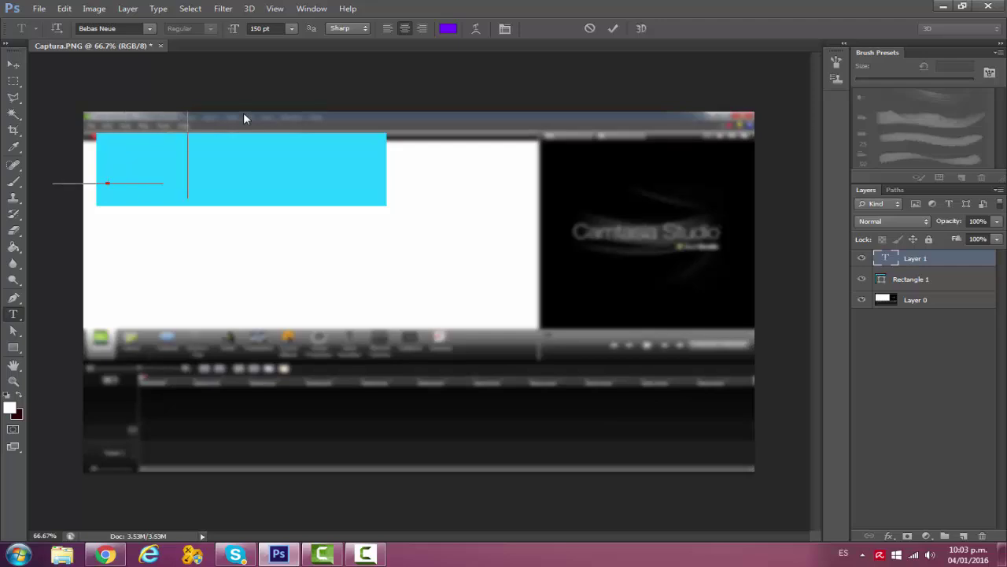
type("B")
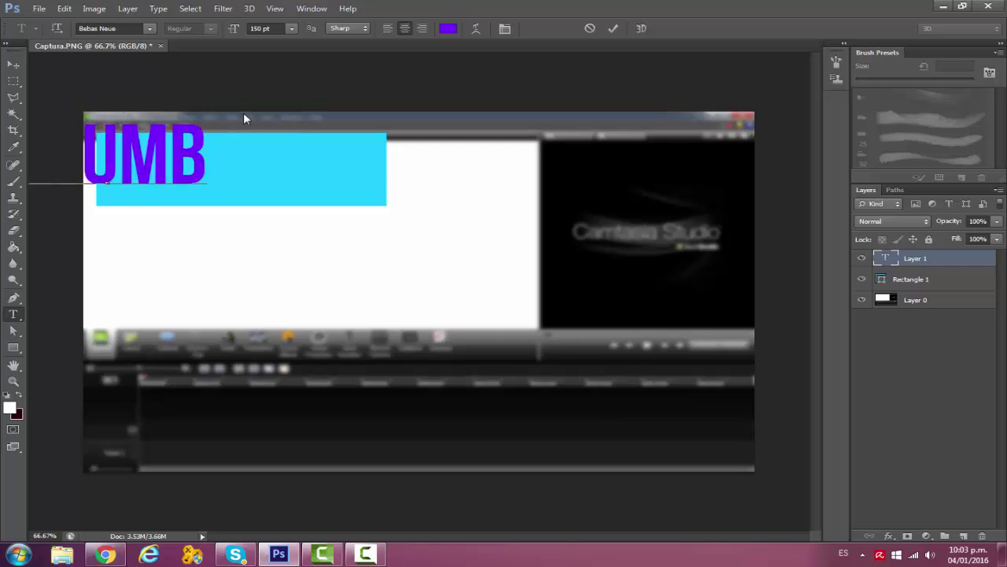
type("BNAIL")
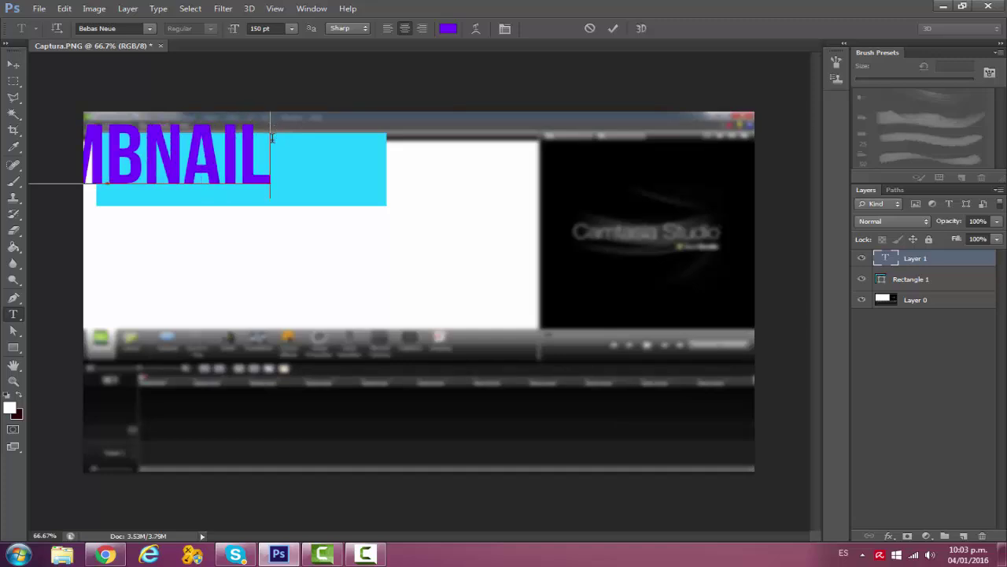
left_click(14, 64)
left_click_drag(203, 165, 359, 180)
- Stretch Rectangle 1 wider so it backs the whole THUMBNAIL word
left_click(953, 283)
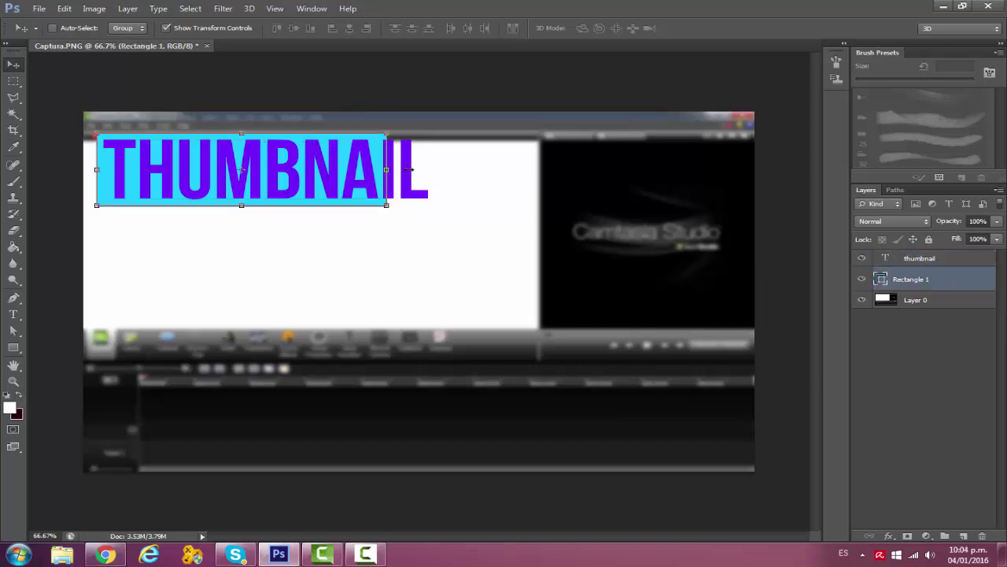
left_click_drag(425, 169, 433, 171)
key("Return")
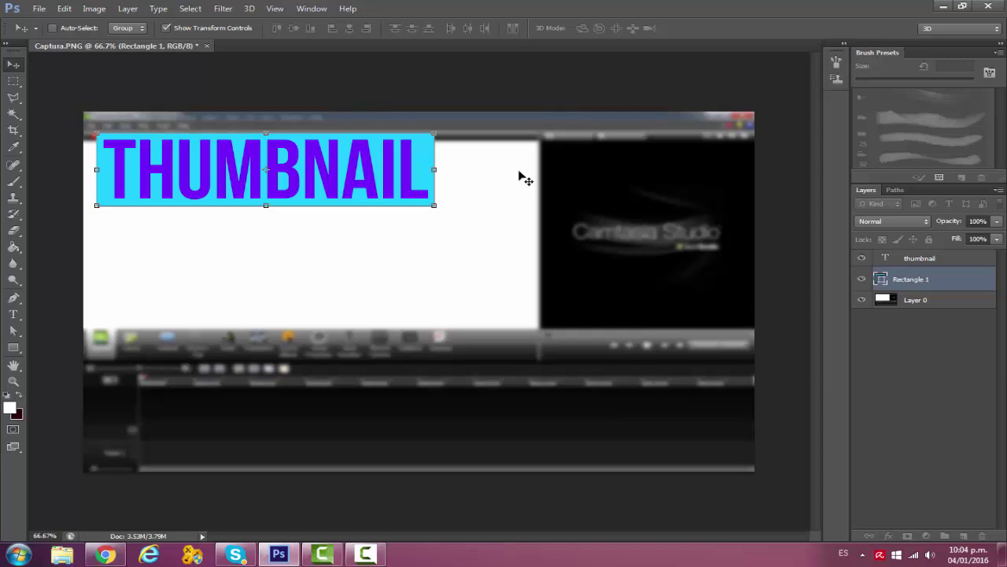
- Draw a pink-filled Rectangle 2 below-right of THUMBNAIL
left_click(943, 354)
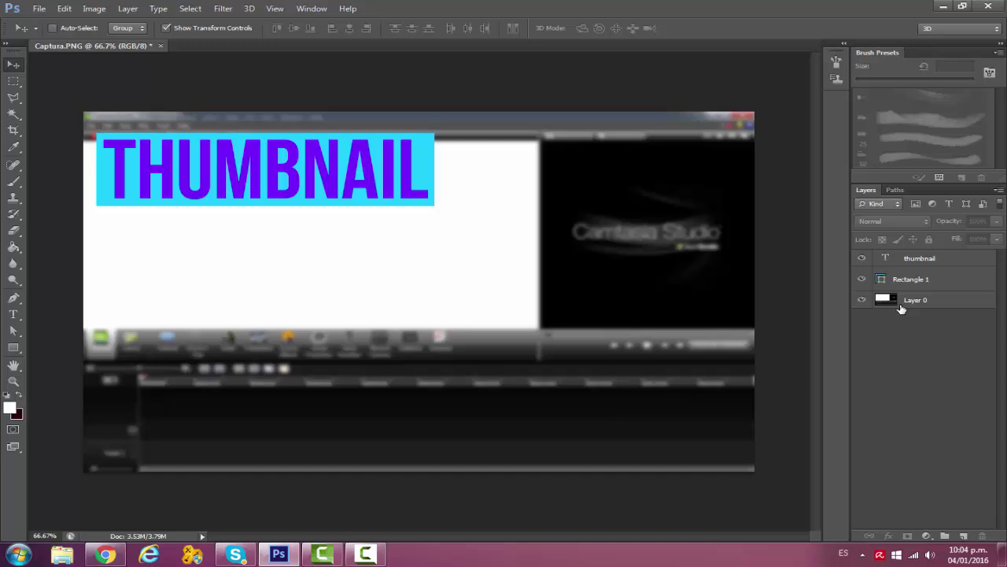
left_click(17, 348)
left_click(128, 30)
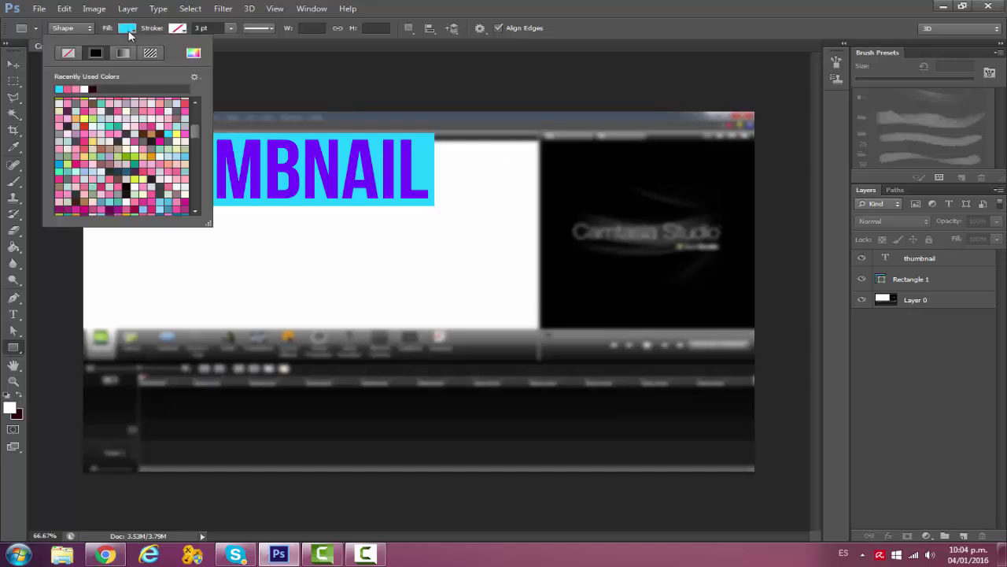
left_click(173, 115)
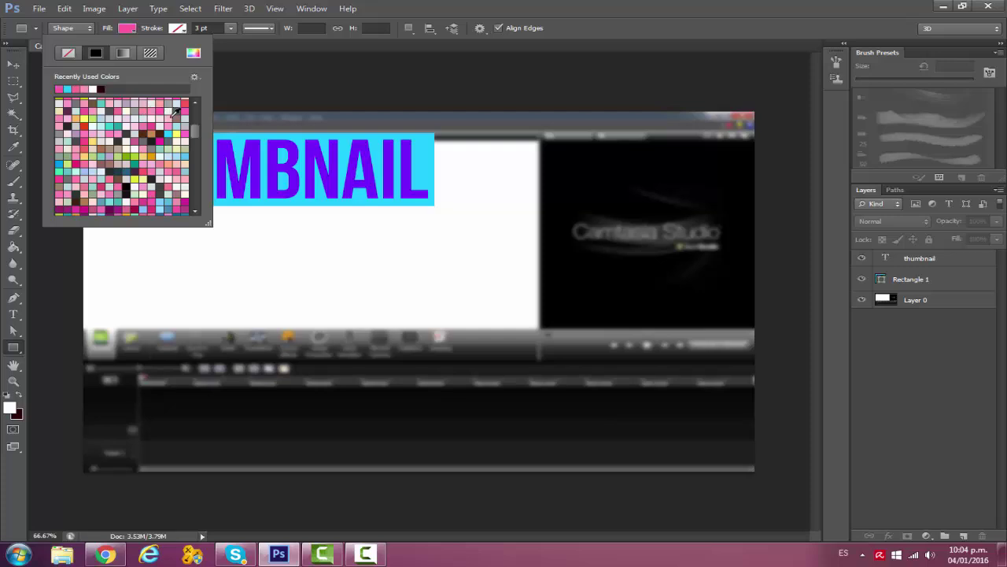
left_click_drag(301, 251, 721, 342)
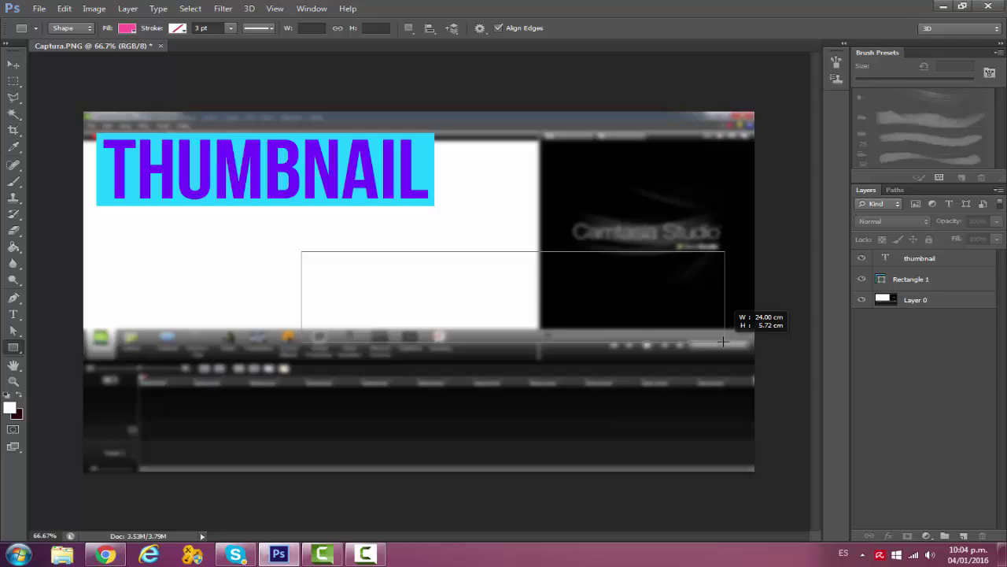
left_click_drag(722, 342, 724, 342)
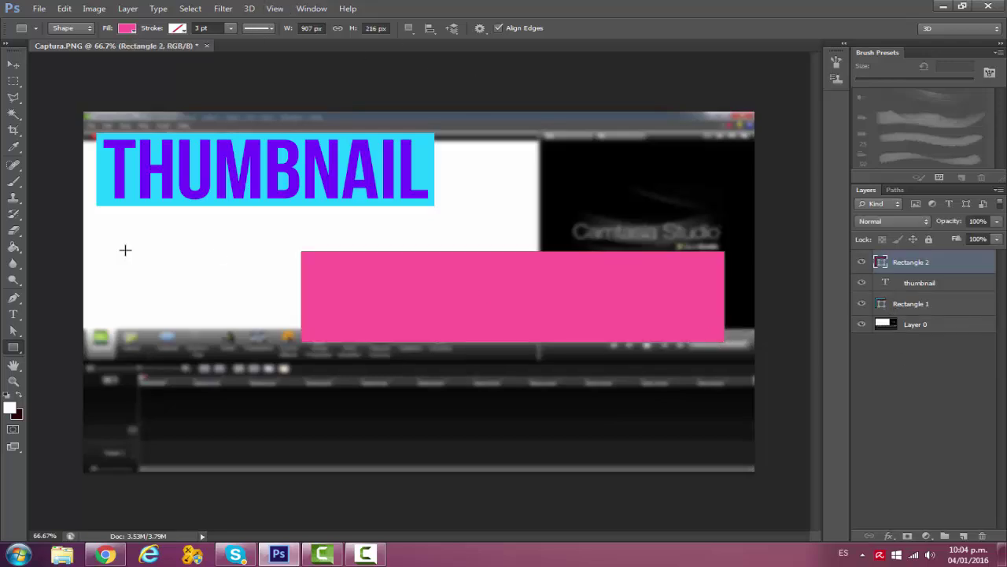
- Type TUTORIAL at 200 pt inside the pink box
left_click(13, 313)
left_click(252, 28)
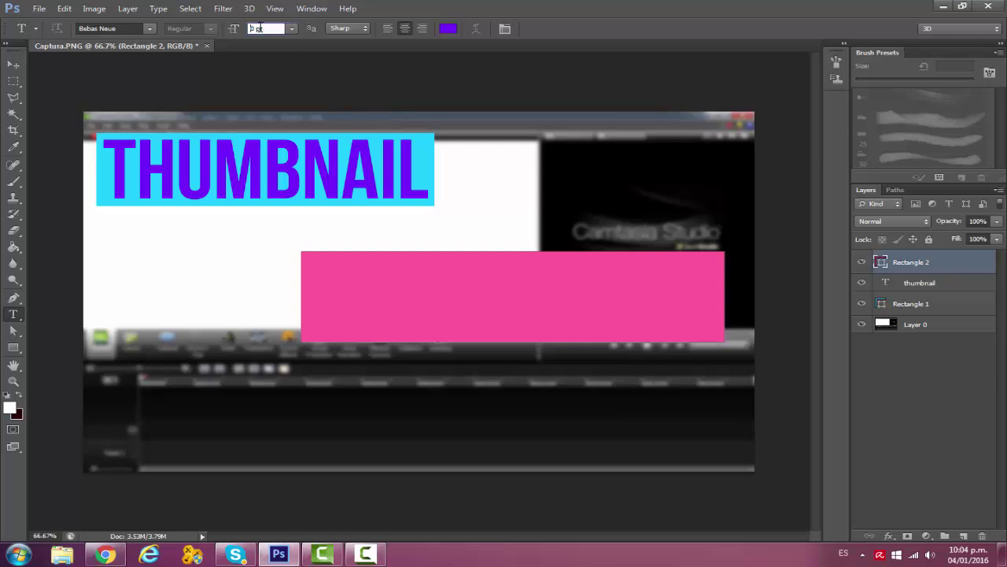
type("200")
key("Return")
left_click(342, 305)
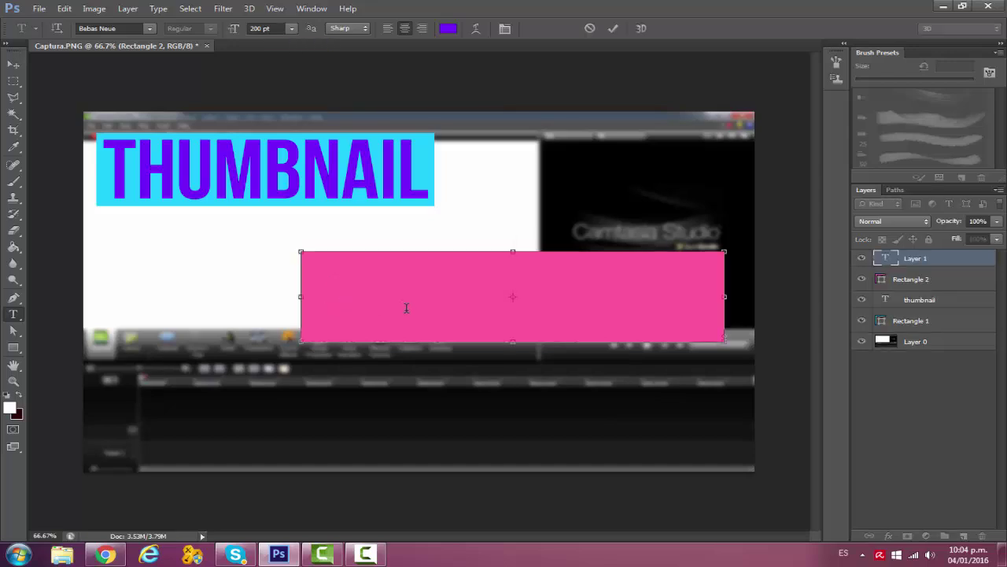
type("TU    ")
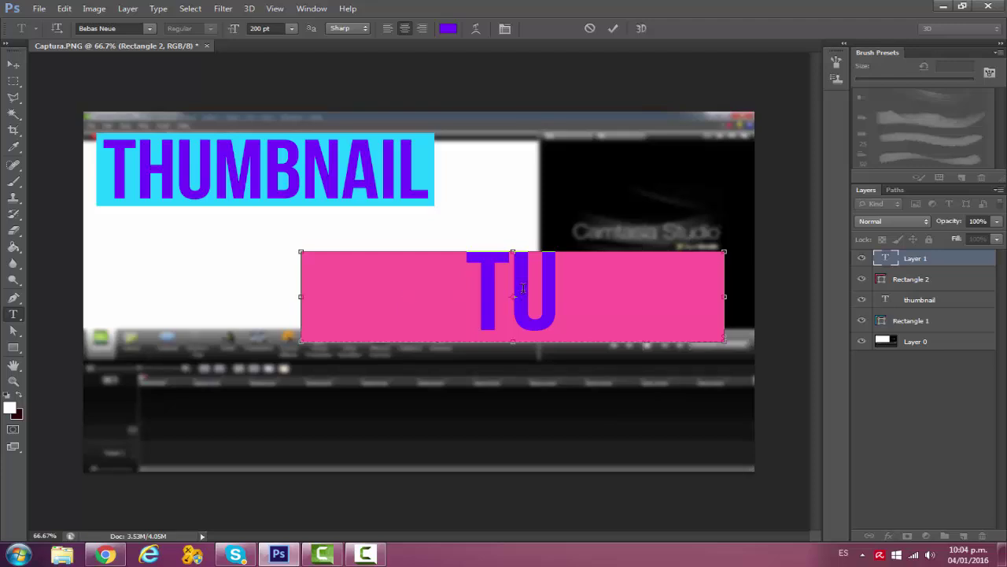
type("TORIAL")
- Color the TUTORIAL text sky blue 00baff and shift it within the pink box
left_click(446, 29)
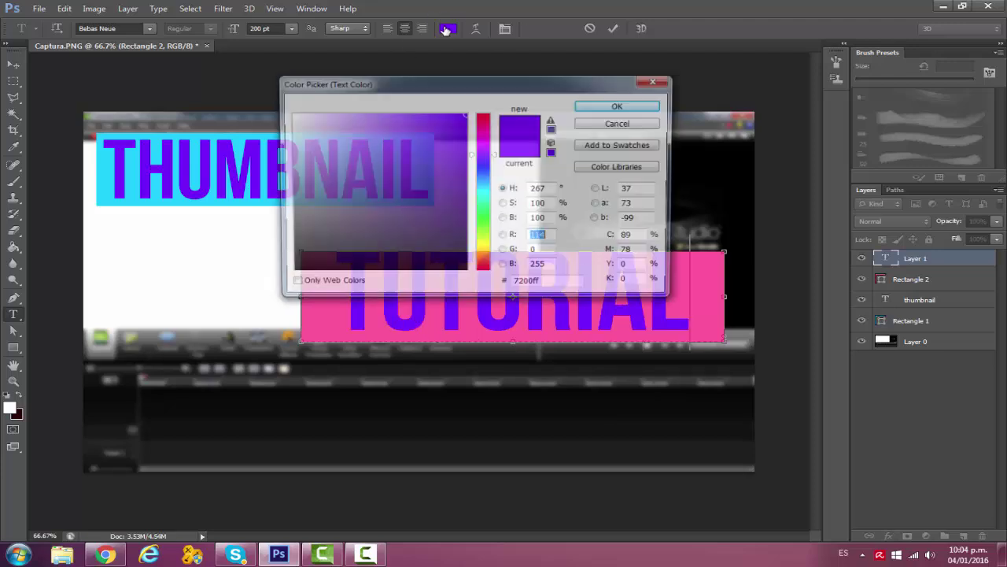
left_click(484, 195)
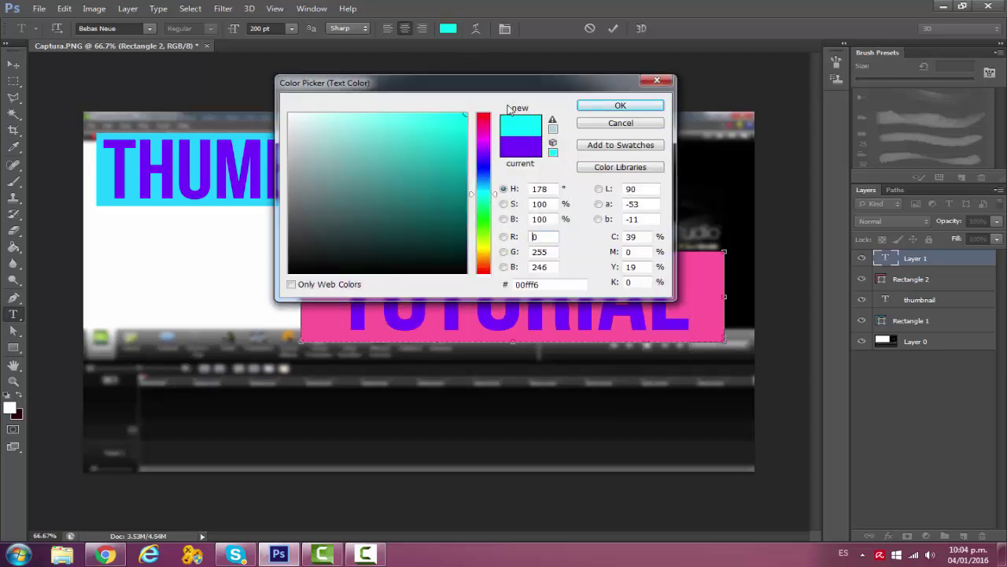
left_click(610, 106)
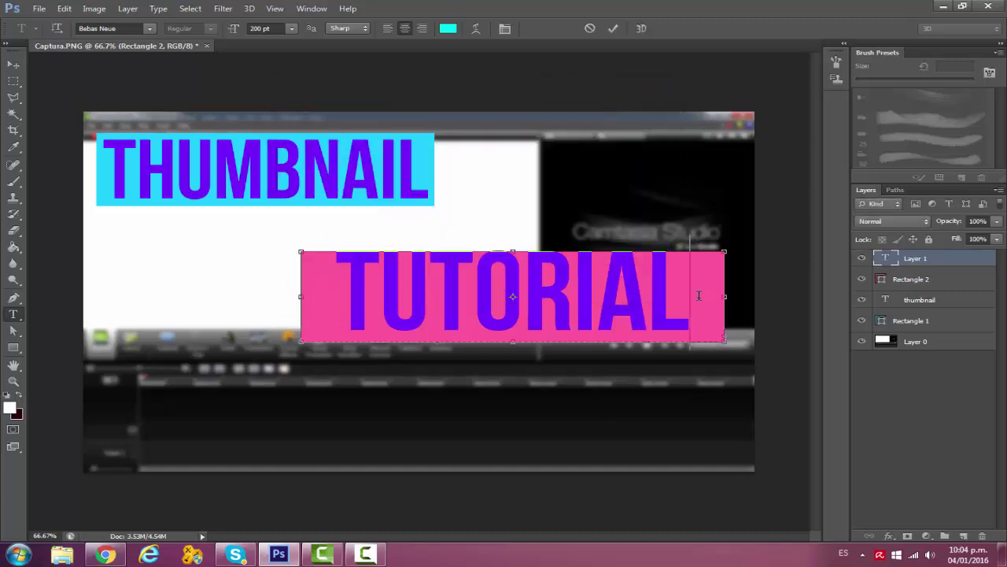
key("ctrl+a")
left_click(447, 28)
left_click(483, 186)
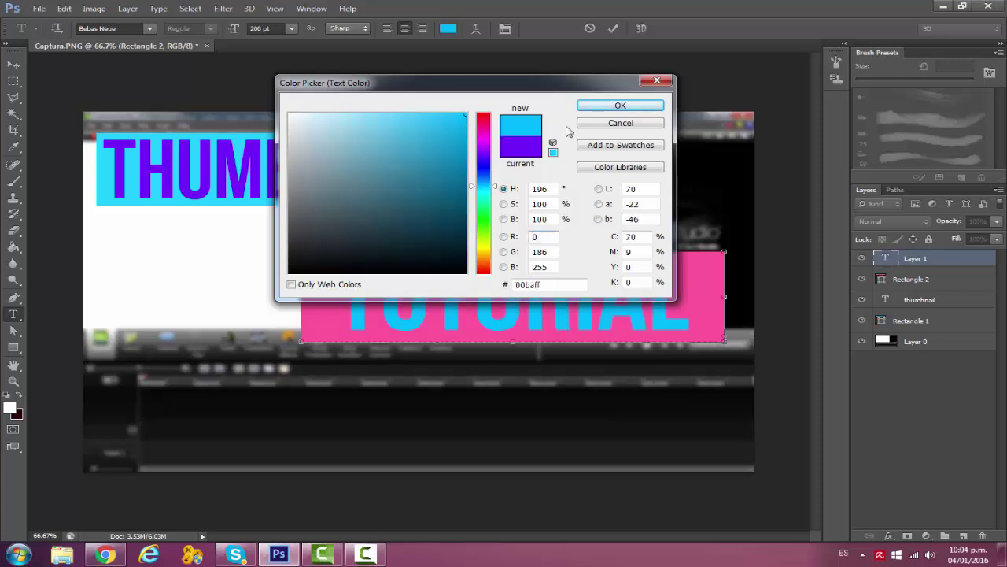
left_click(622, 106)
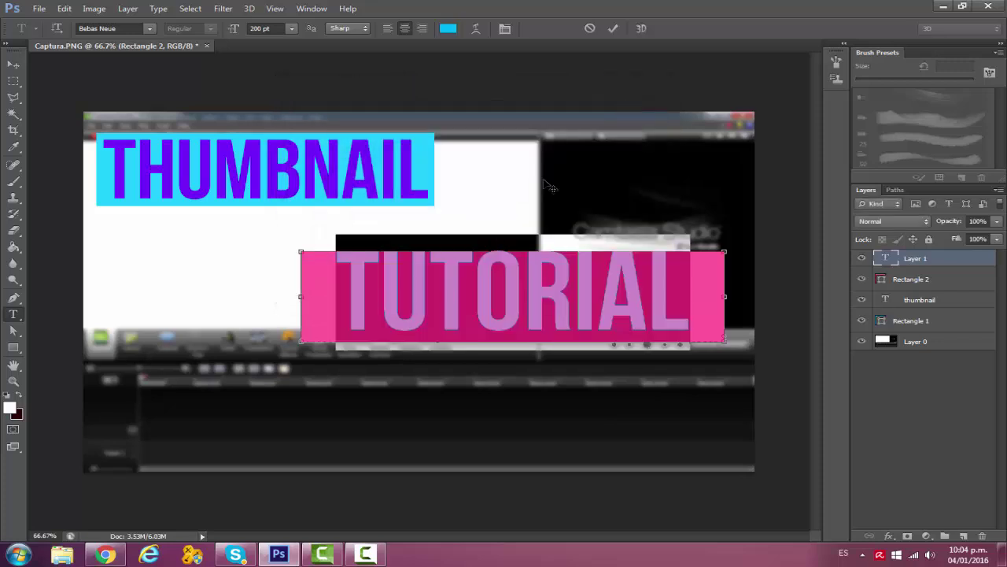
left_click(13, 63)
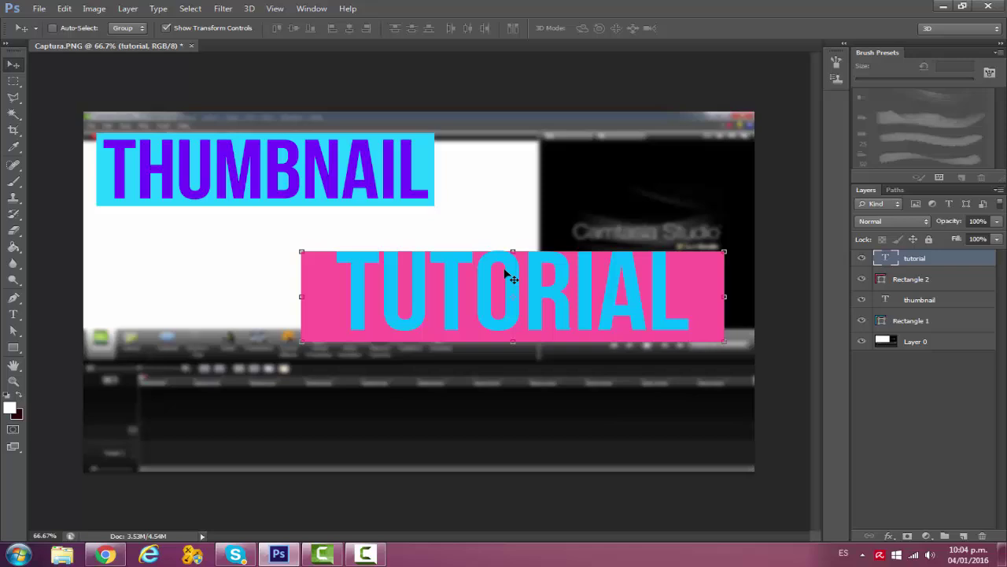
left_click_drag(506, 273, 480, 277)
left_click(913, 278)
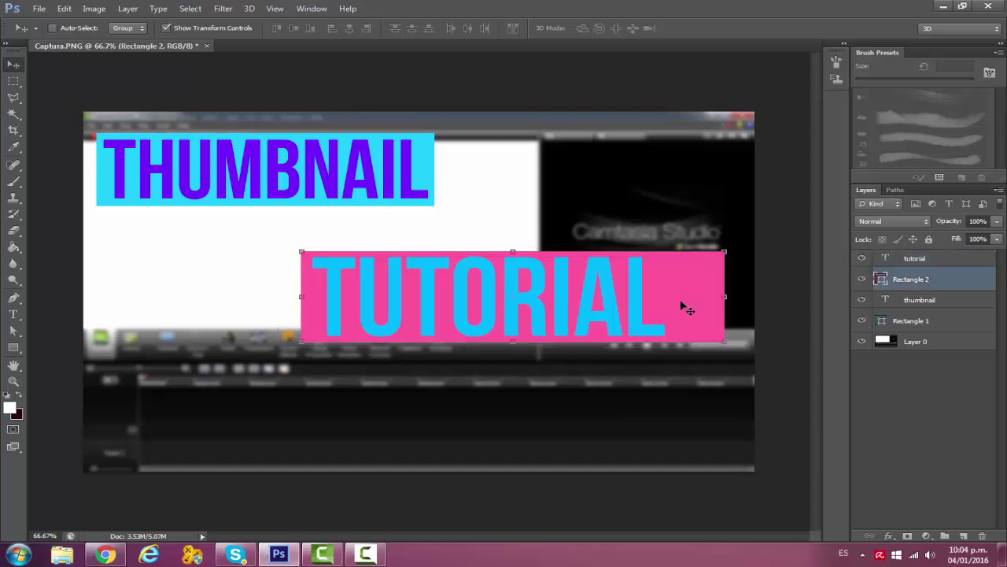
- Trim the pink Rectangle 2 narrower to fit TUTORIAL
left_click_drag(725, 296, 673, 297)
key("Return")
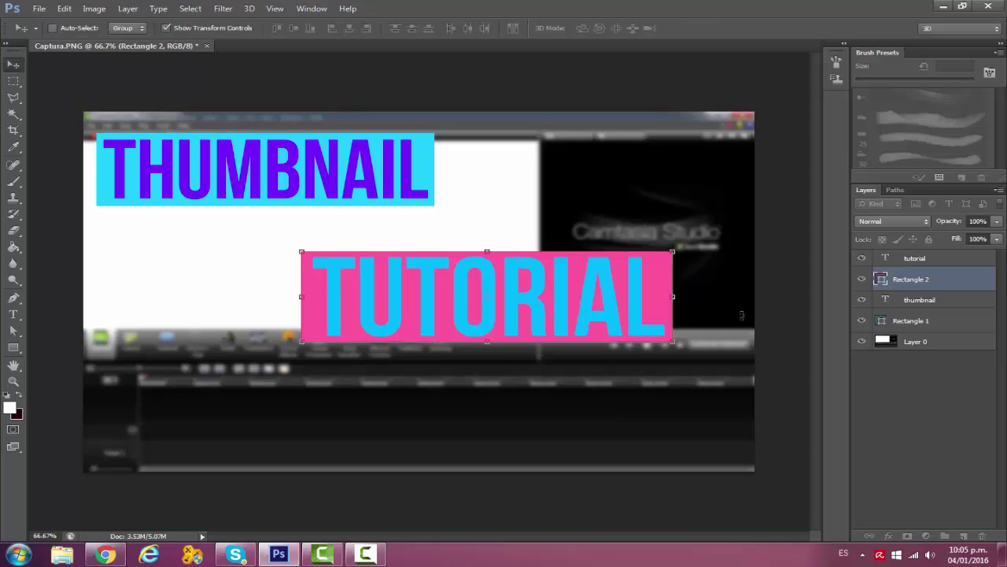
left_click(922, 266)
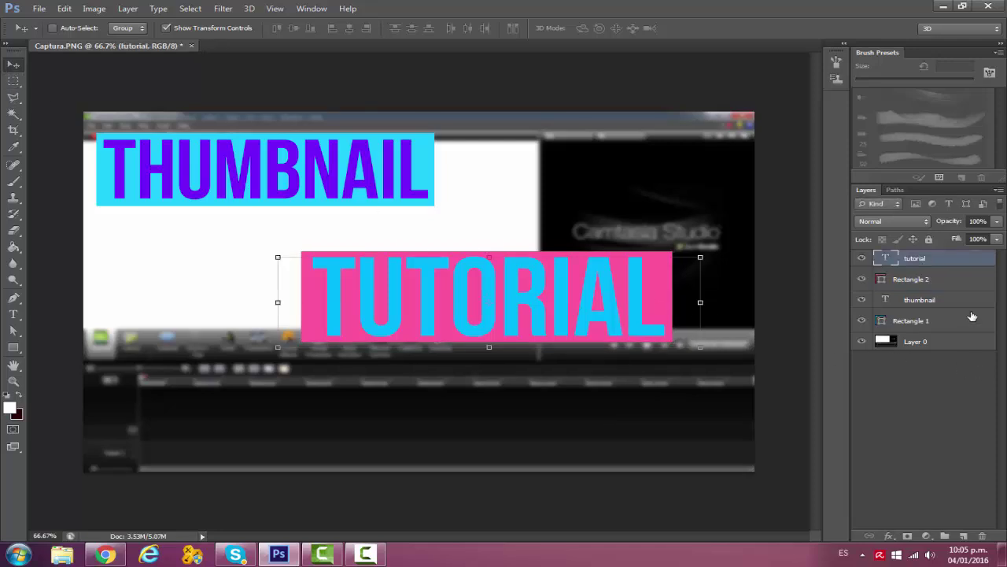
- Merge Rectangle 1 with the THUMBNAIL text into one thumbnail layer
left_click(919, 322)
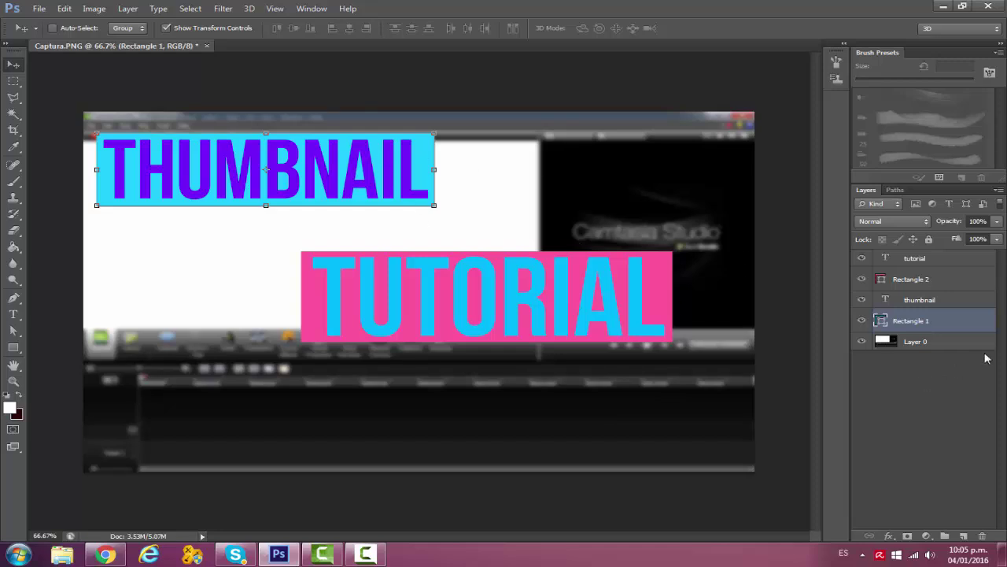
left_click(932, 302, "shift")
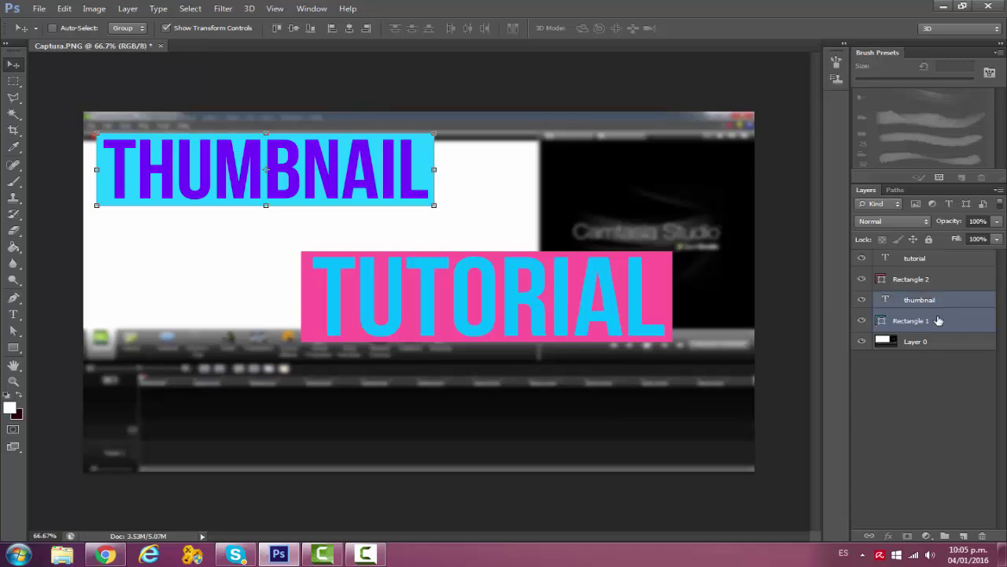
right_click(938, 320)
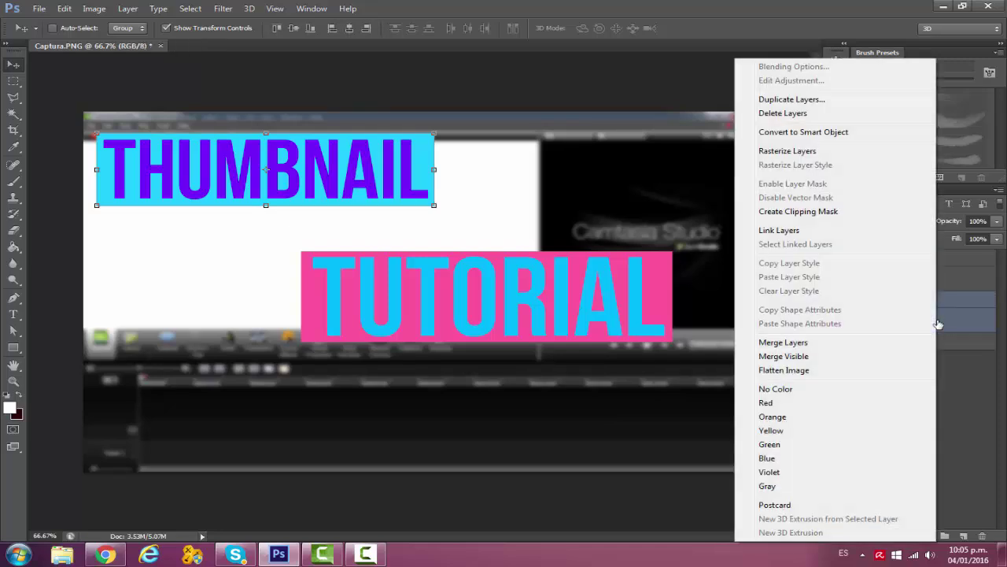
left_click(816, 347)
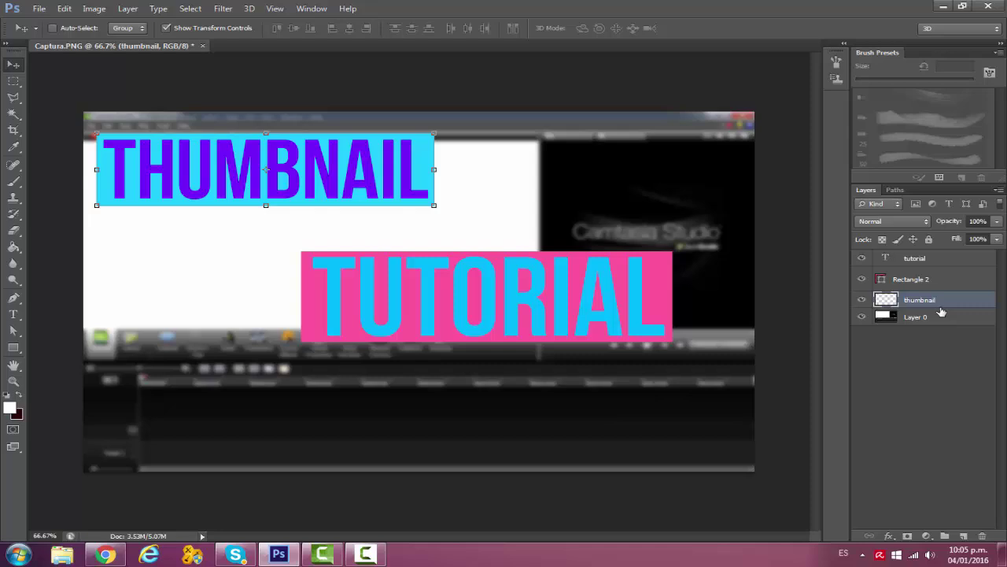
- Merge Rectangle 2 with the TUTORIAL text into one tutorial layer
left_click(913, 280)
left_click(915, 258, "shift")
right_click(921, 259)
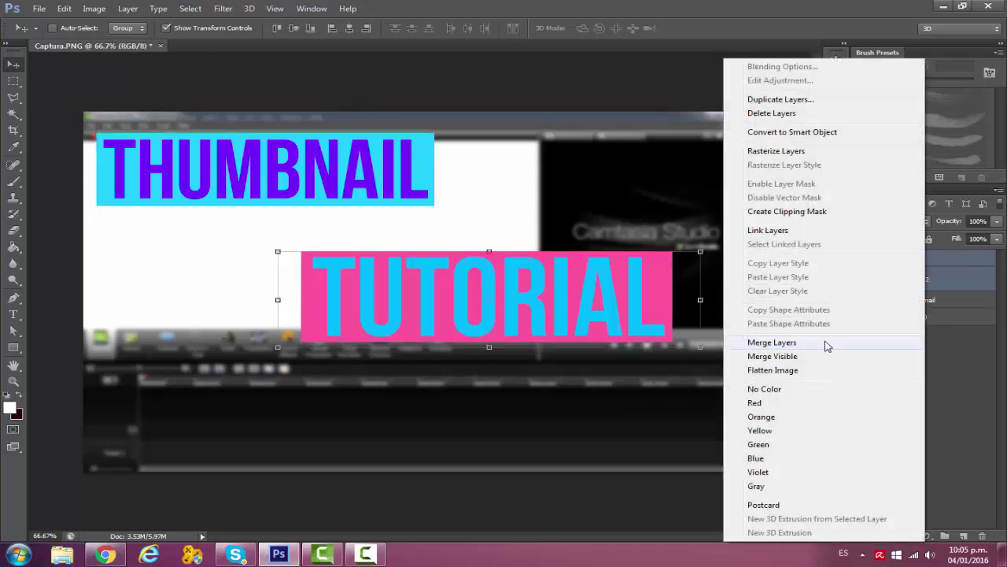
left_click(827, 346)
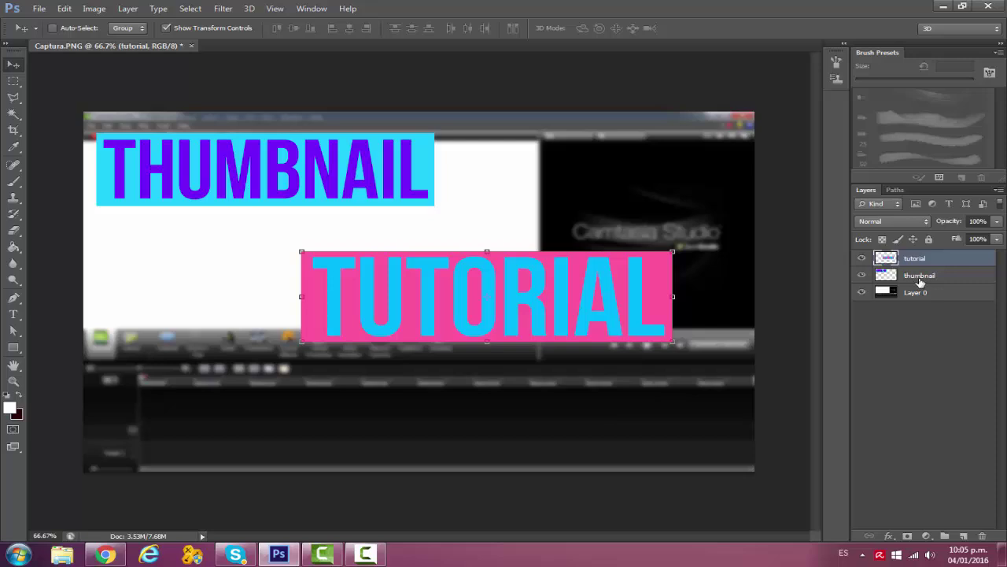
left_click(921, 279)
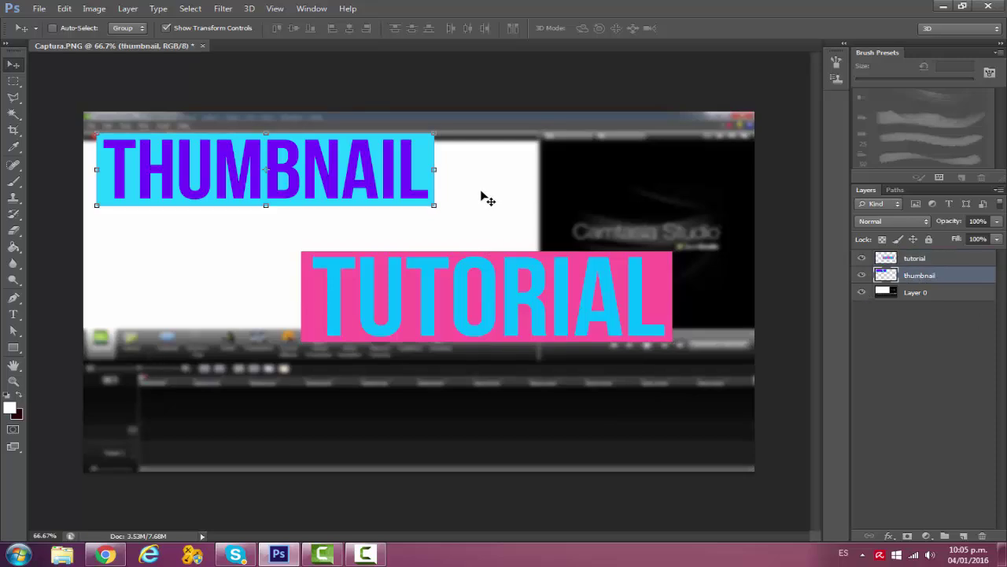
- Stagger the labels: lower THUMBNAIL on the left, move TUTORIAL further right and down
left_click_drag(414, 199, 378, 187)
left_click(915, 259)
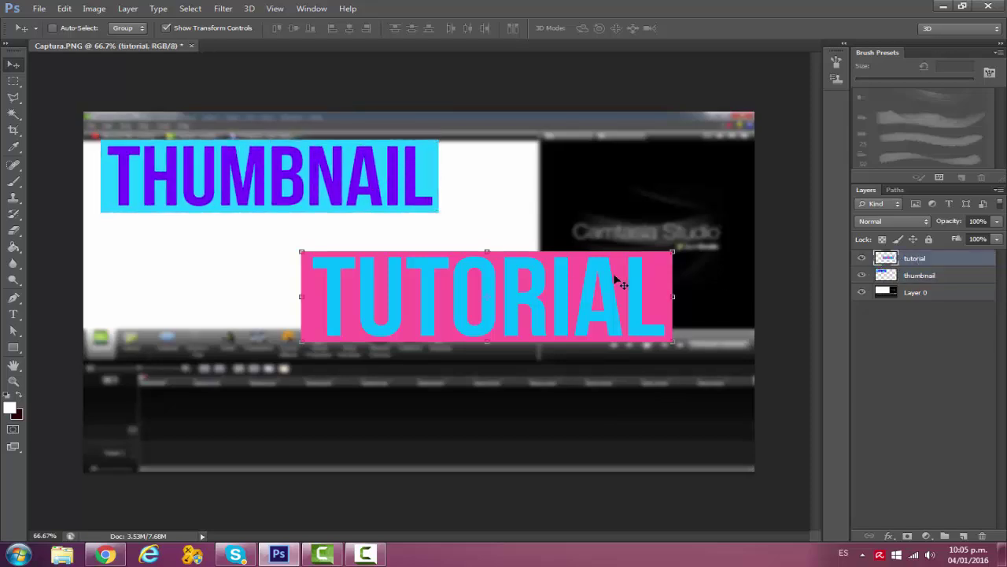
left_click_drag(616, 280, 641, 285)
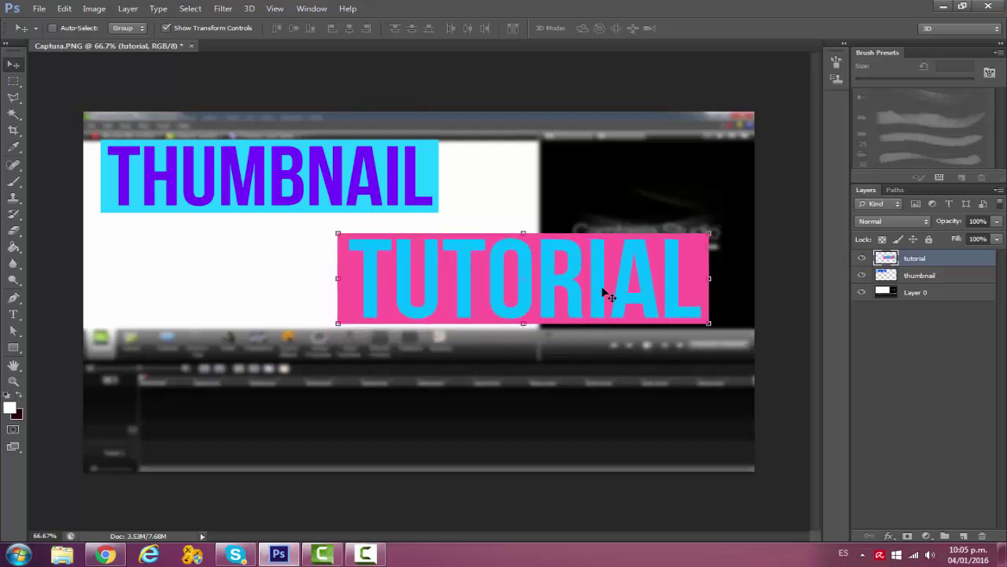
left_click(964, 276)
left_click_drag(315, 183, 313, 214)
left_click(889, 265)
left_click_drag(570, 287, 582, 312)
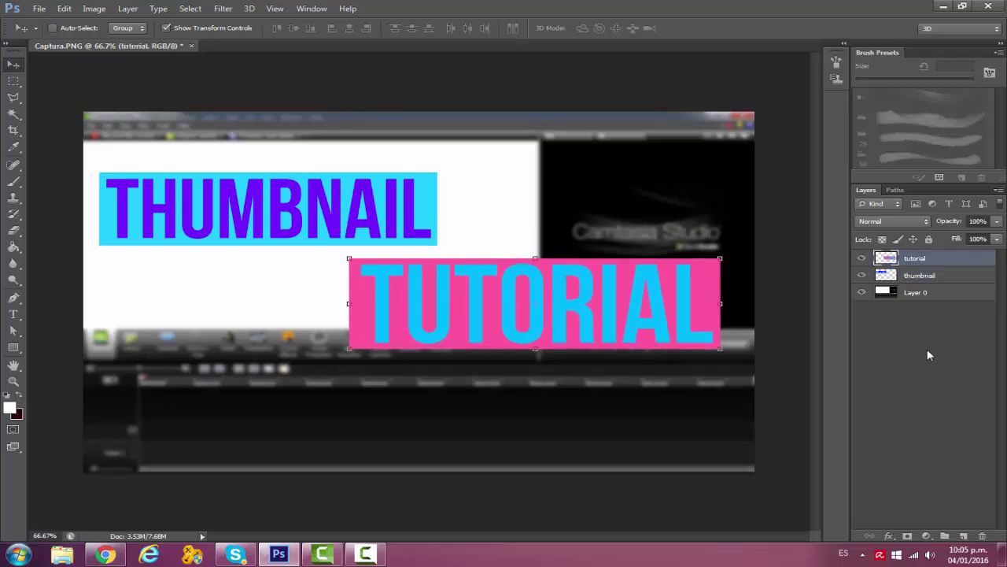
left_click(927, 355)
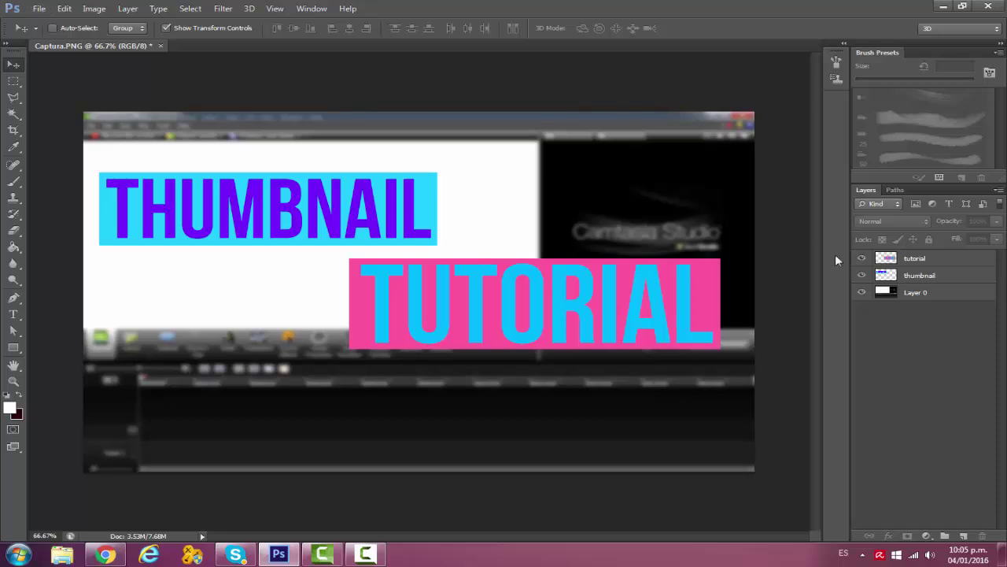
left_click(918, 276)
left_click(864, 354)
- Add a Stroke outline layer style to the thumbnail layer
left_click(921, 275)
right_click(925, 277)
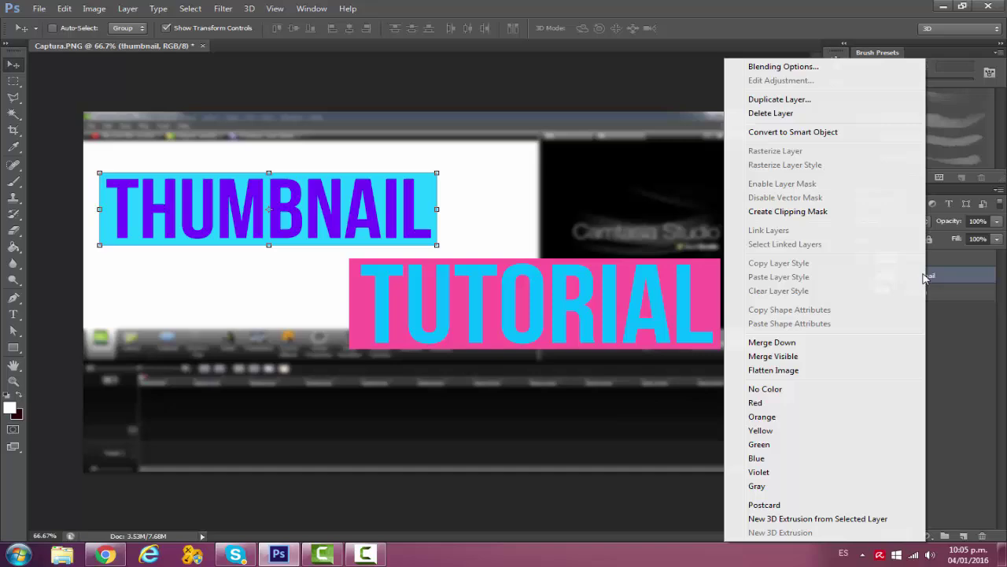
left_click(783, 67)
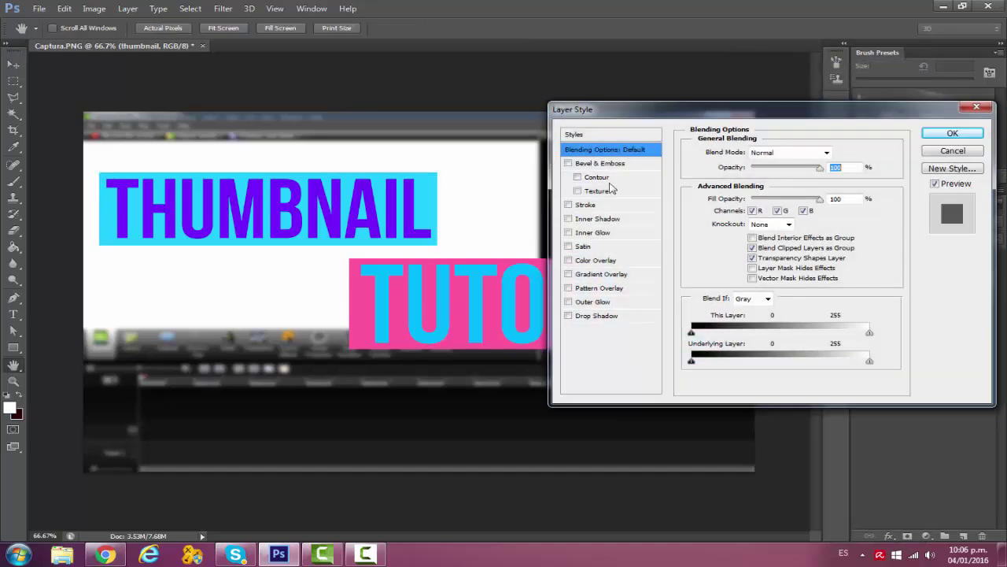
left_click(570, 206)
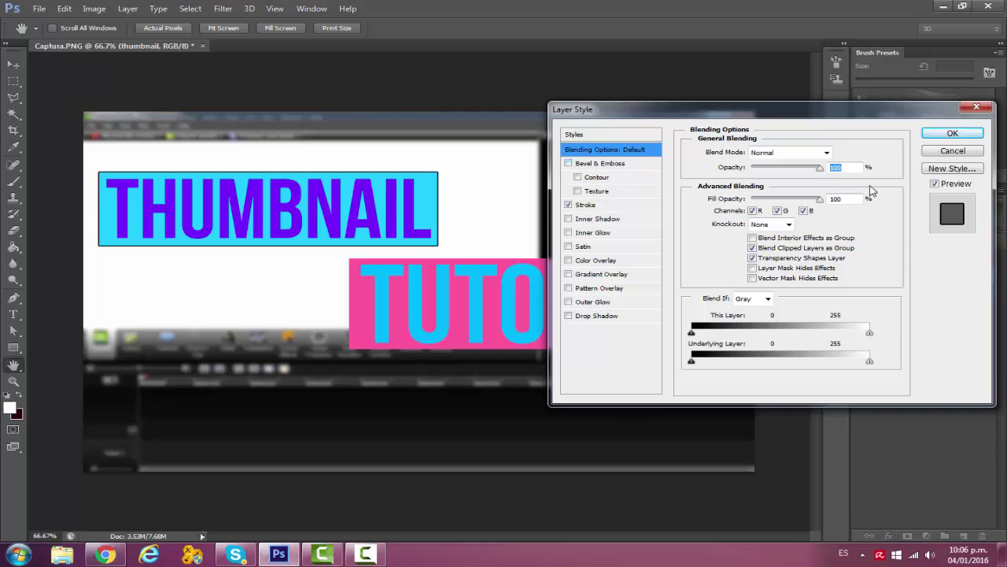
left_click(951, 134)
- Add the same Stroke outline layer style to the tutorial layer
key("v")
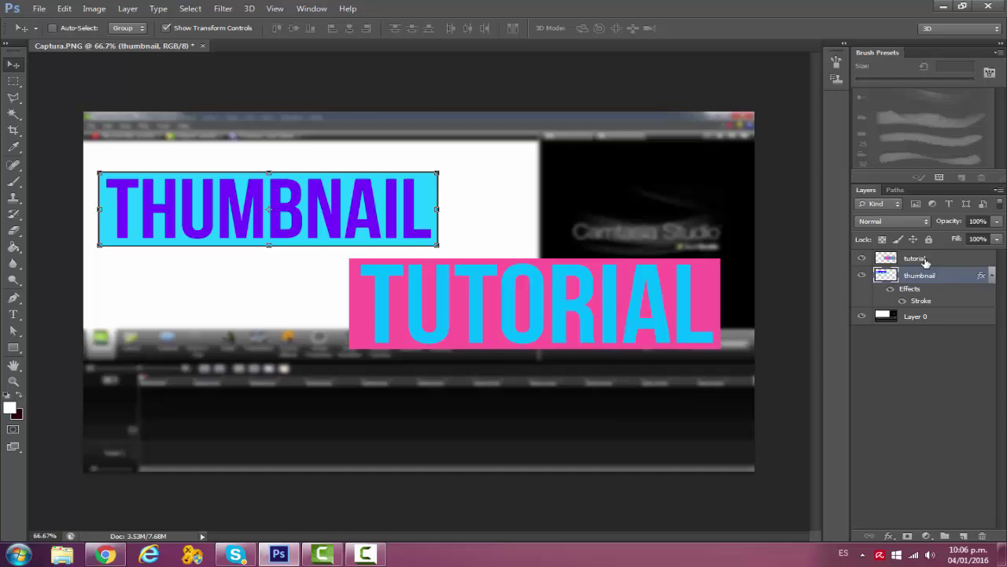
right_click(925, 260)
left_click(775, 68)
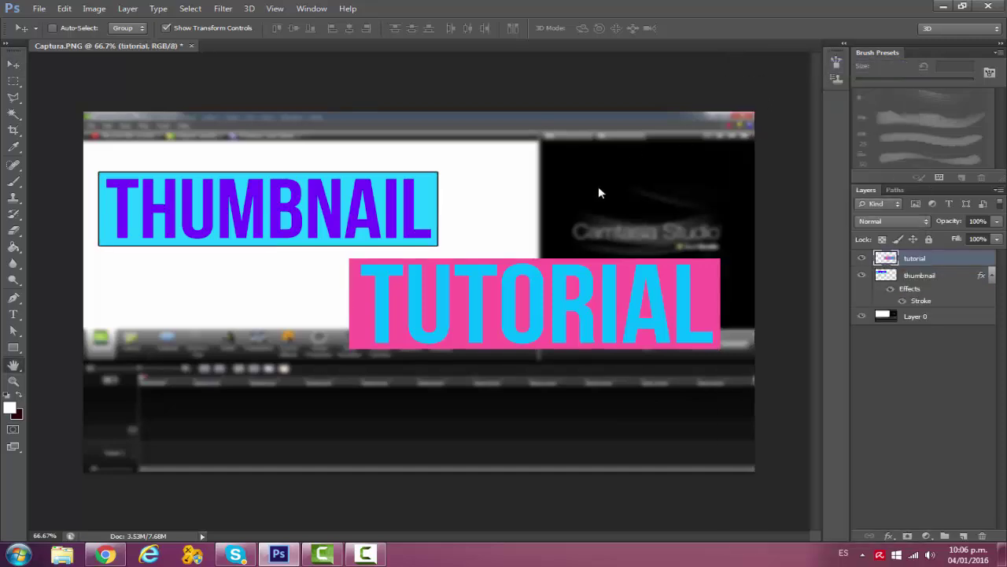
left_click(570, 204)
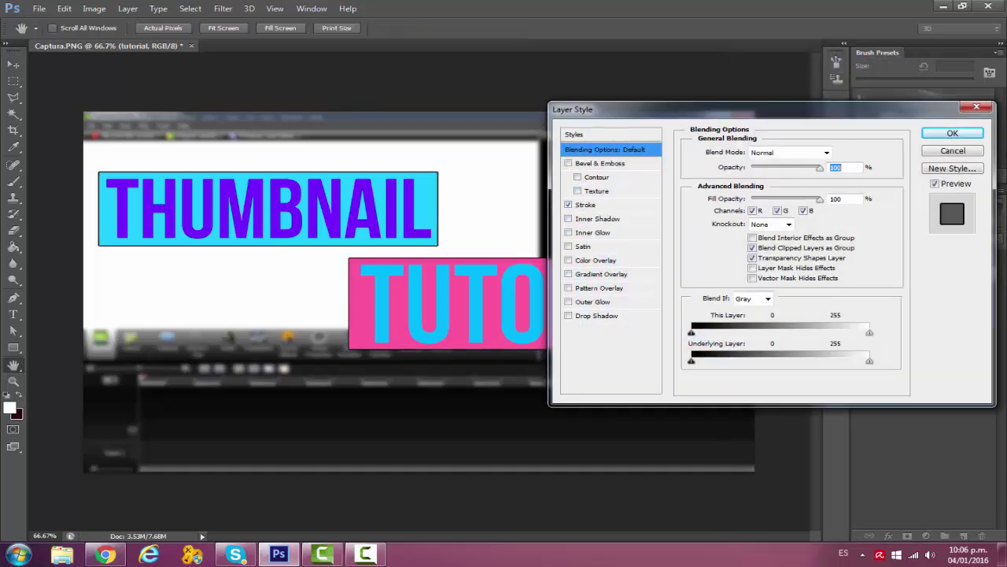
left_click(955, 134)
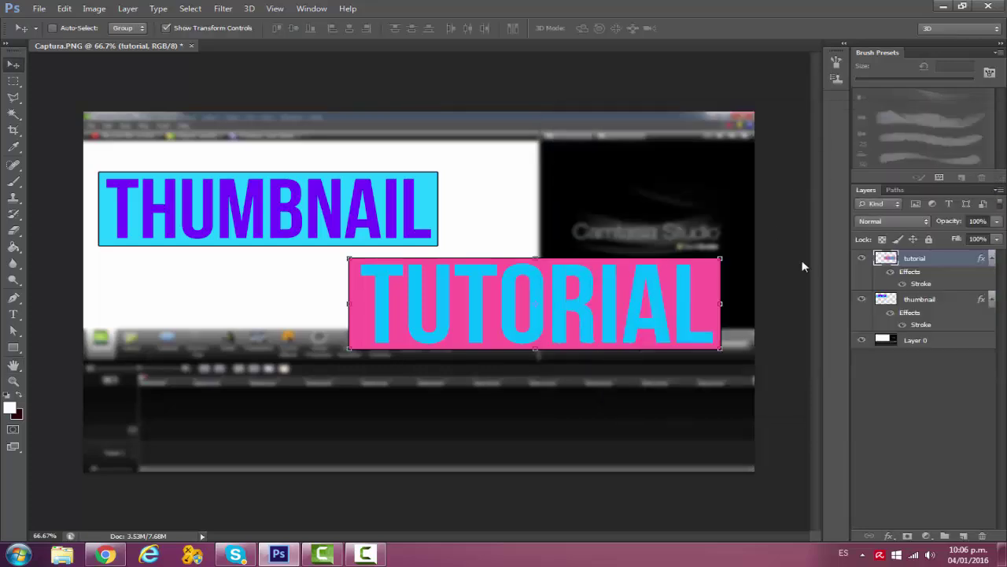
- Return to Chrome's Google Images 'camera png' results and highlight 'png' in the query
left_click(105, 555)
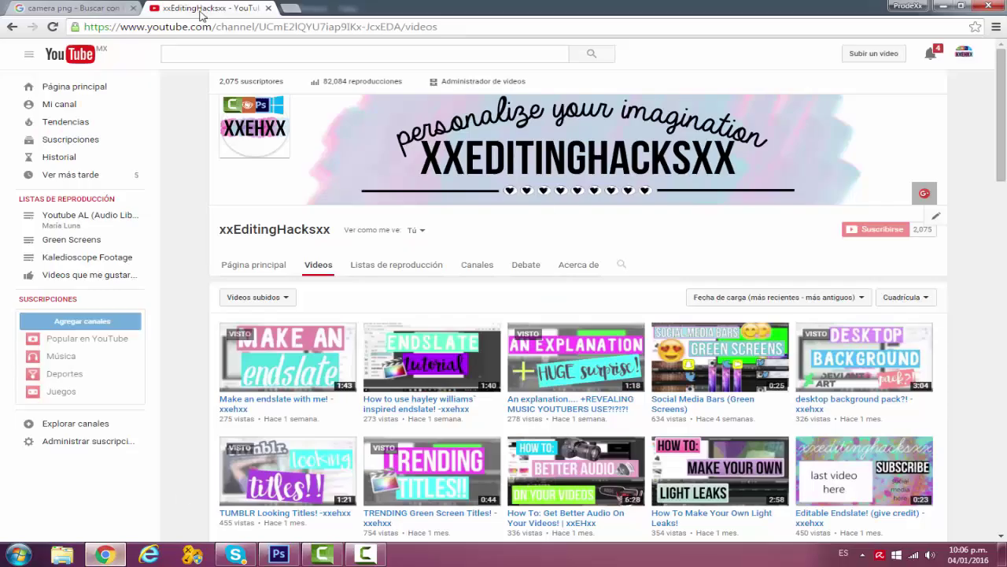
left_click(71, 7)
scroll(350, 266, "up", 2)
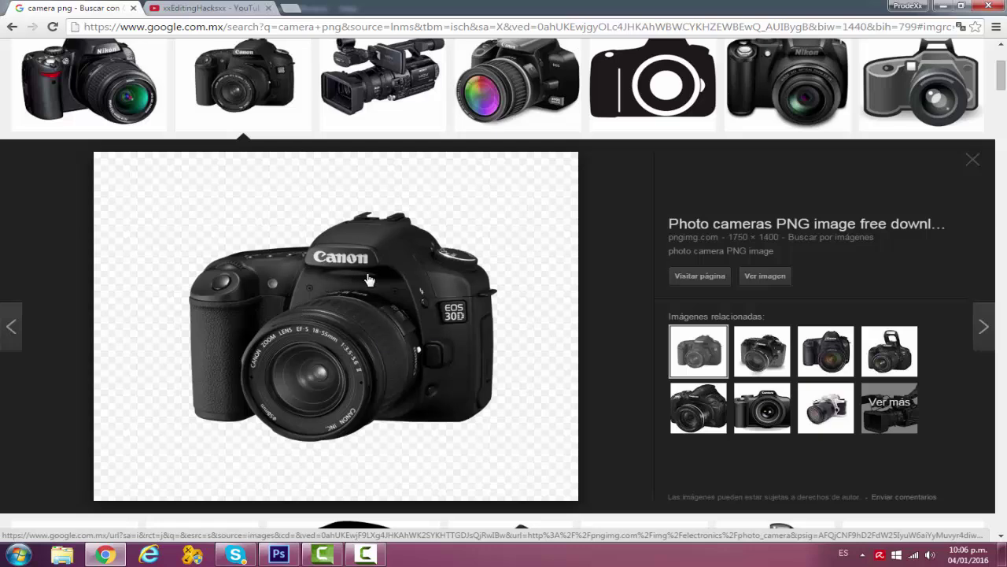
scroll(368, 279, "up", 3)
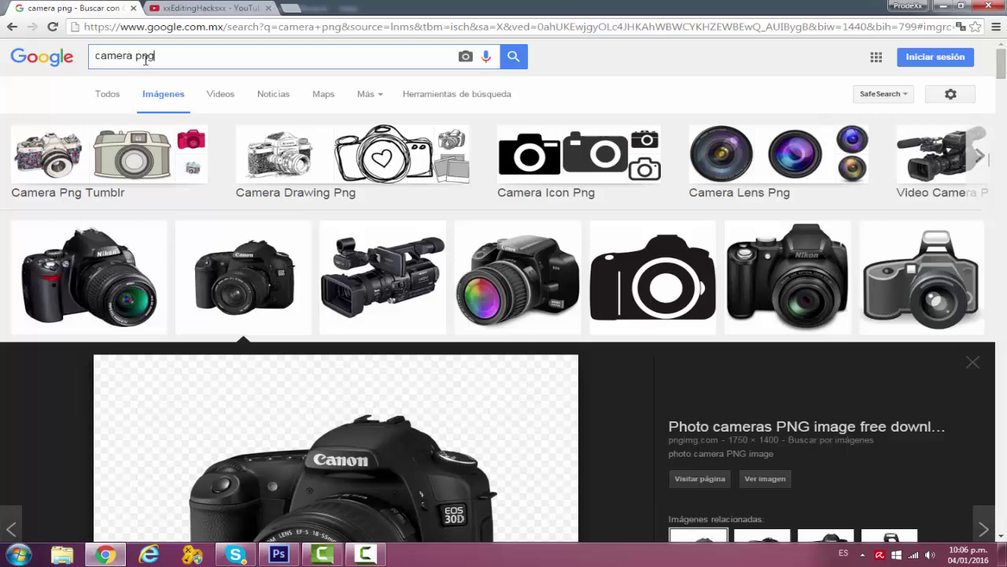
left_click_drag(151, 57, 134, 60)
left_click(180, 67)
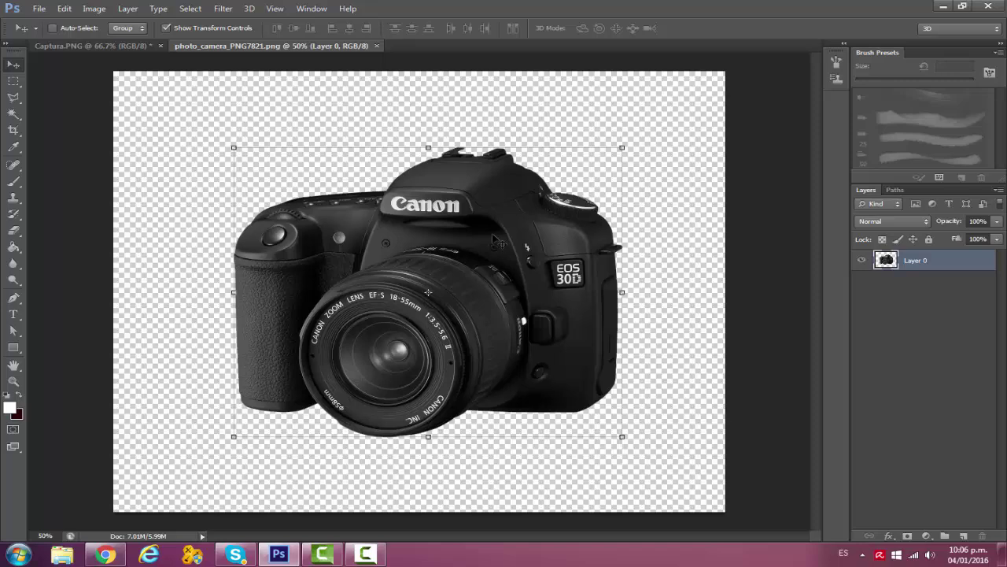
- Bring the Canon camera into Captura.PNG, scale it to about 31% and place it lower left
left_click_drag(398, 141, 377, 268)
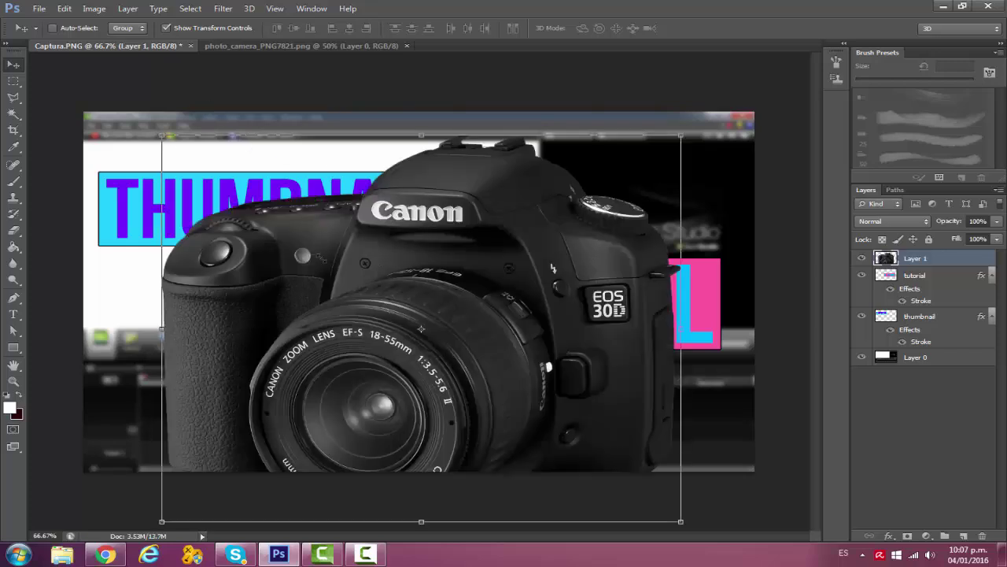
left_click_drag(161, 137, 435, 344)
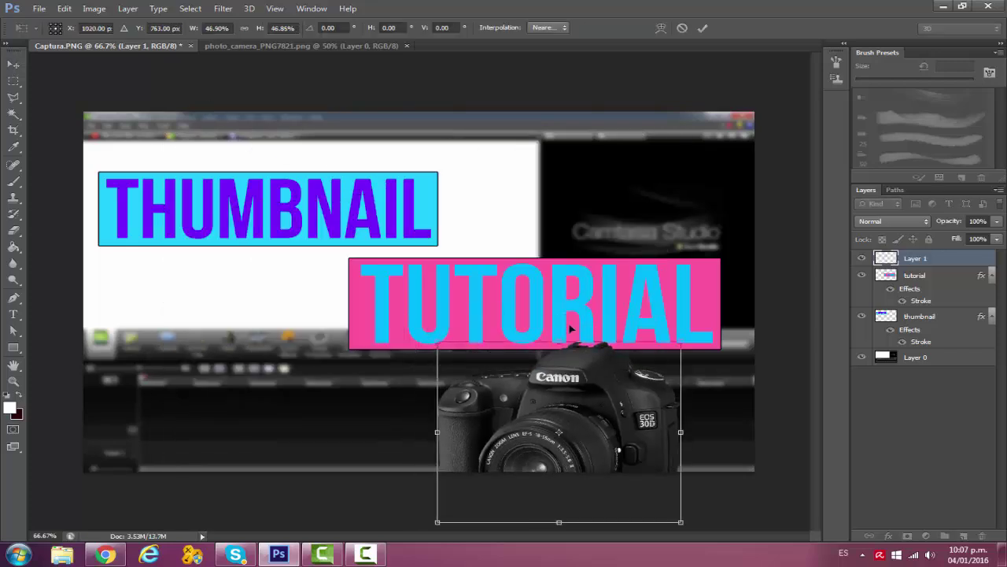
left_click_drag(477, 373, 477, 196)
left_click_drag(436, 172, 533, 247)
left_click_drag(528, 304, 146, 352)
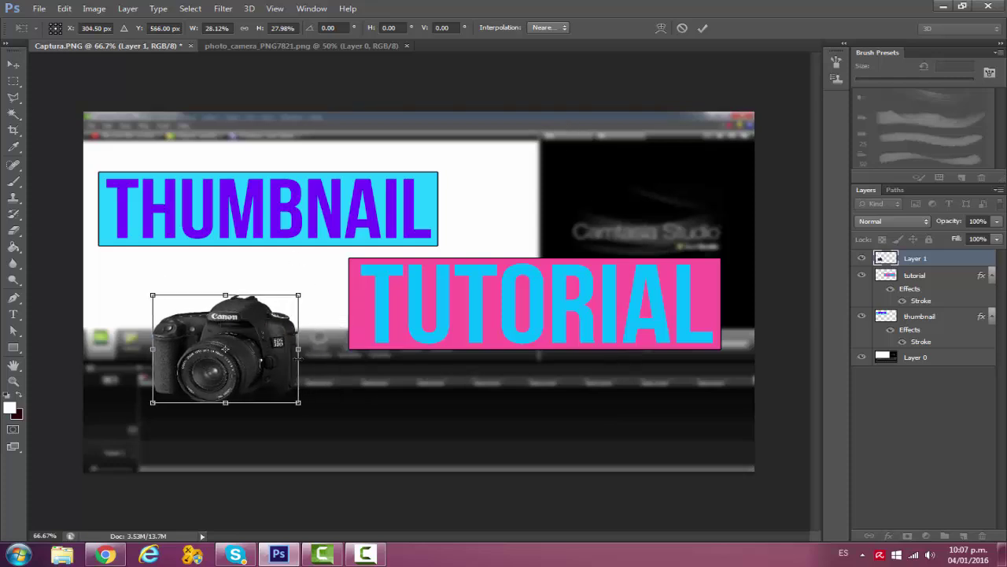
left_click_drag(268, 363, 271, 378)
mouse_move(304, 423)
left_mouse_down()
mouse_move(292, 429)
mouse_move(311, 431)
mouse_move(303, 423)
left_mouse_up()
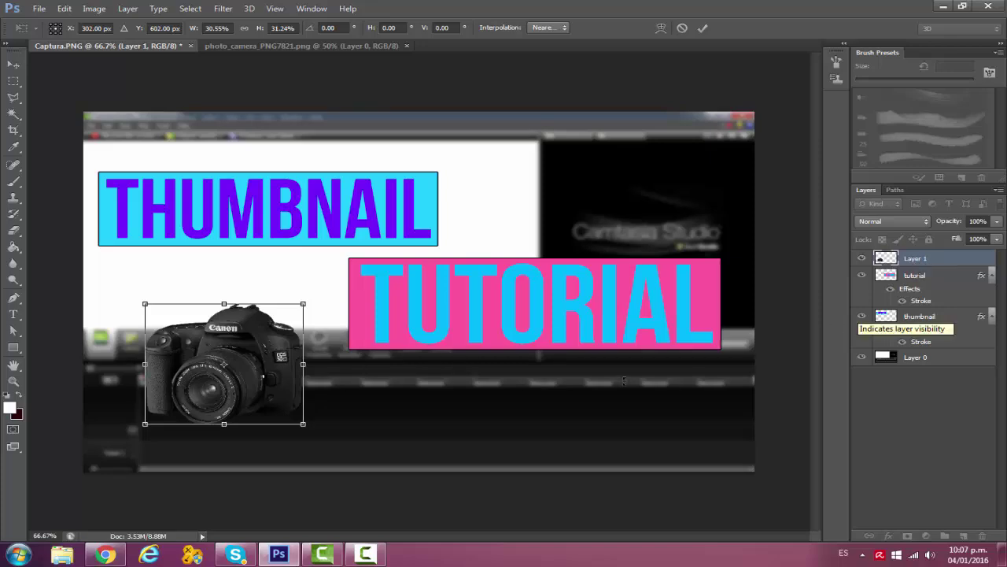
- Commit the camera's resize and enable a Stroke style on Layer 1, keeping Normal blend mode
key("Return")
right_click(915, 259)
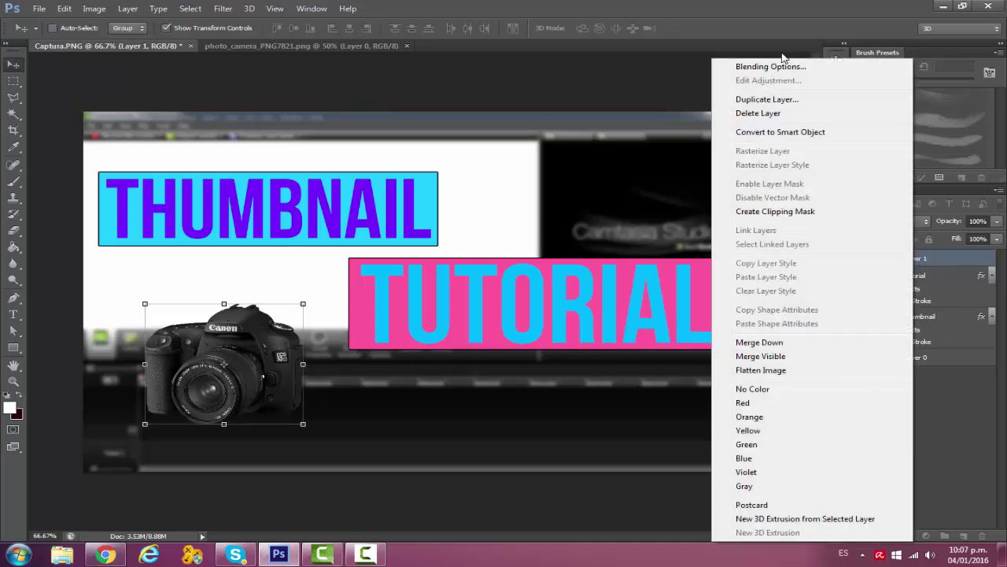
left_click(744, 65)
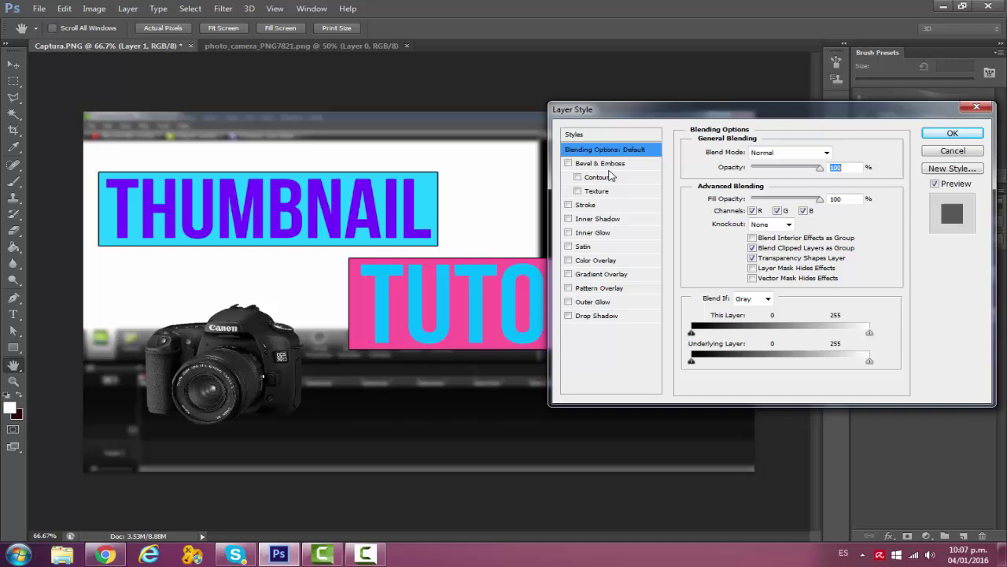
left_click(570, 205)
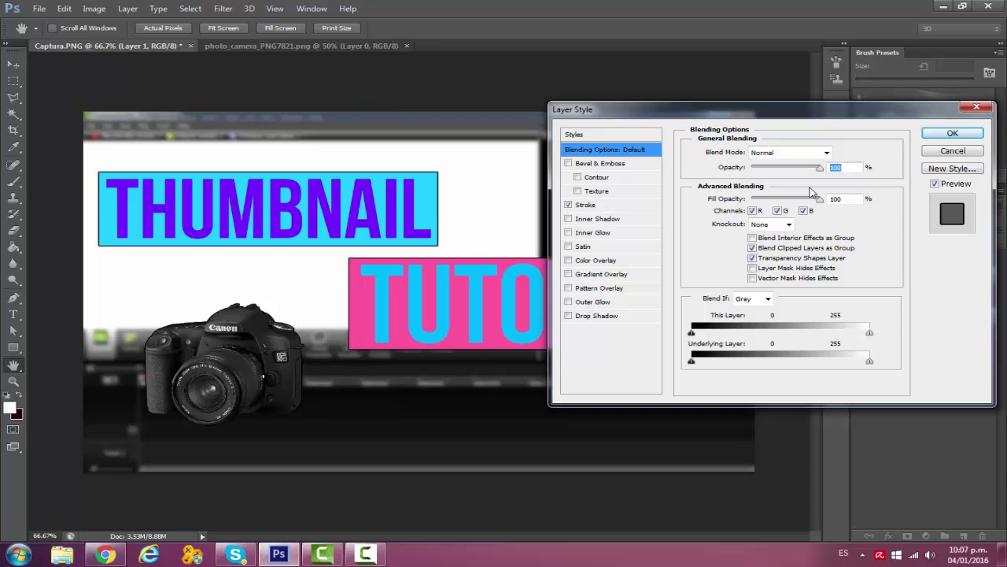
left_click(827, 152)
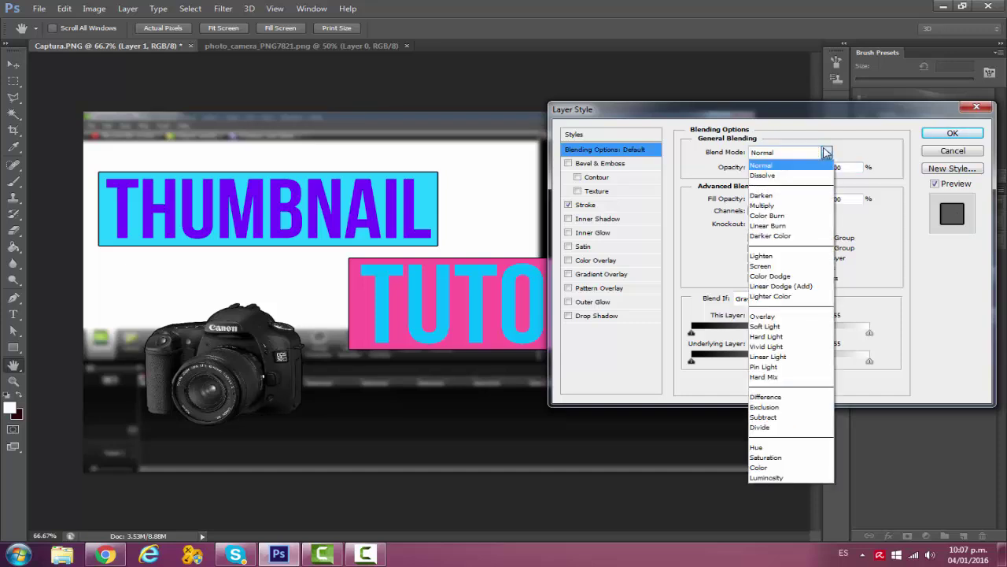
left_click(826, 152)
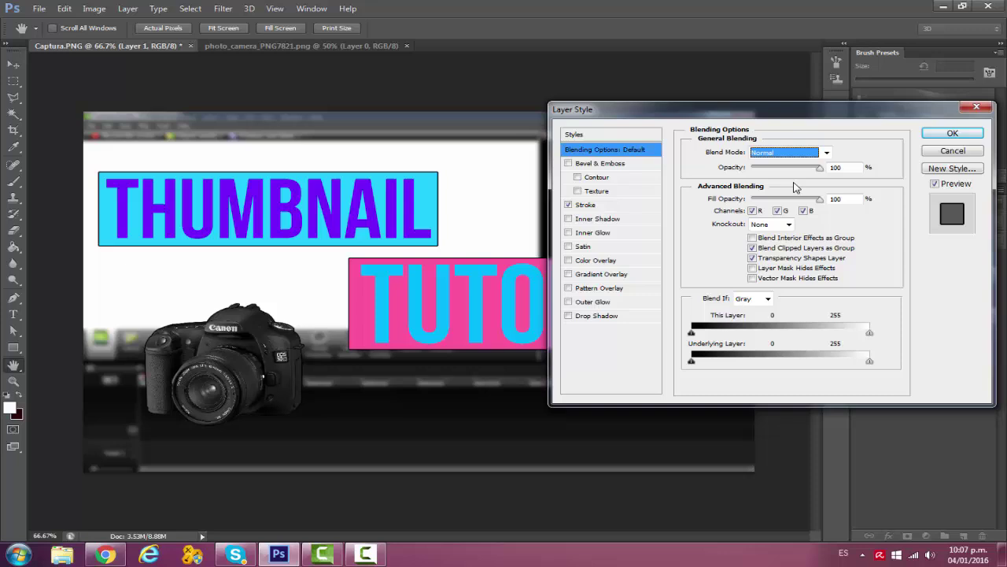
left_click(592, 205)
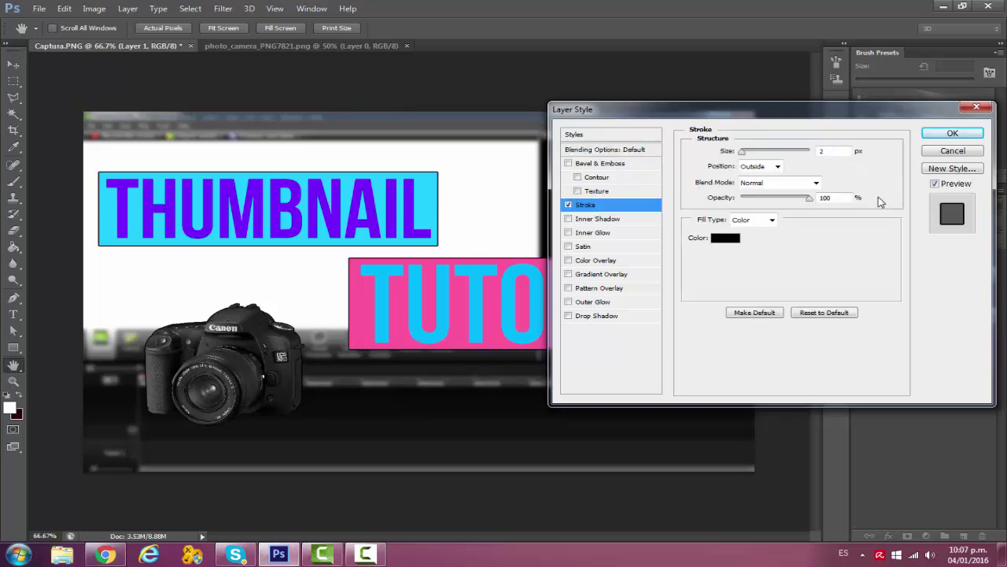
- Make the camera's stroke a thick white outline, apply it, and move the camera slightly lower
left_click(728, 238)
left_click_drag(298, 122, 288, 107)
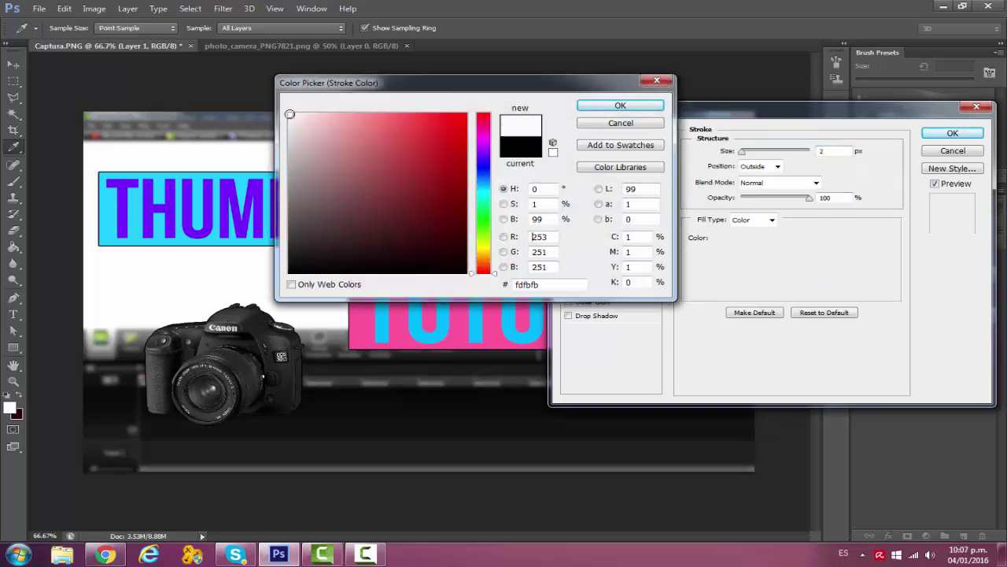
left_click(619, 105)
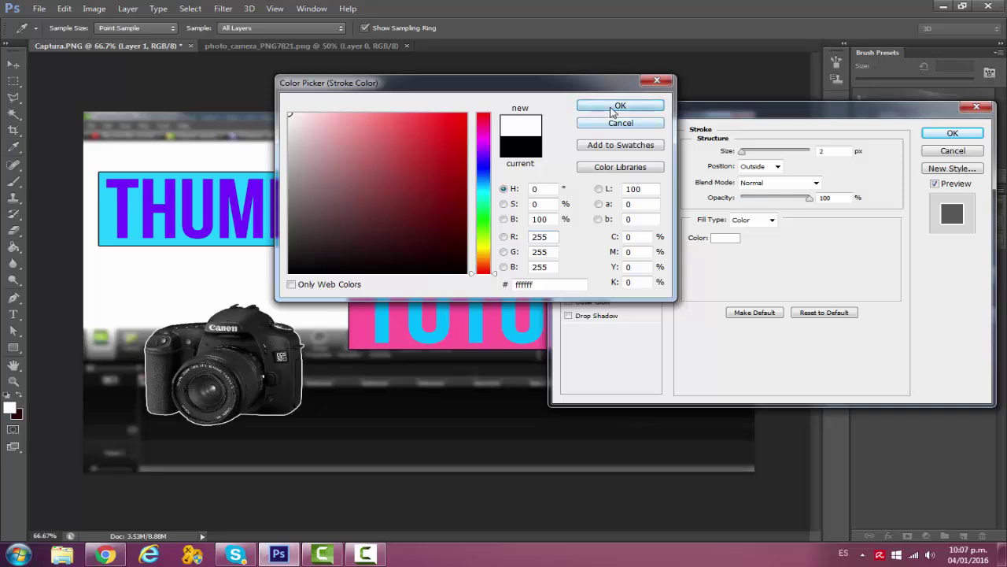
left_click_drag(745, 155, 746, 157)
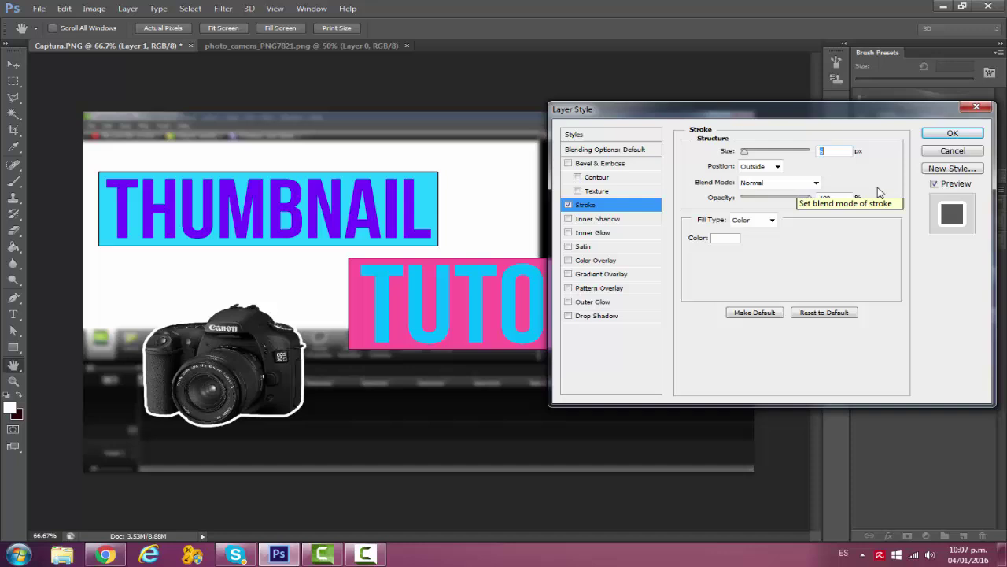
left_click(951, 134)
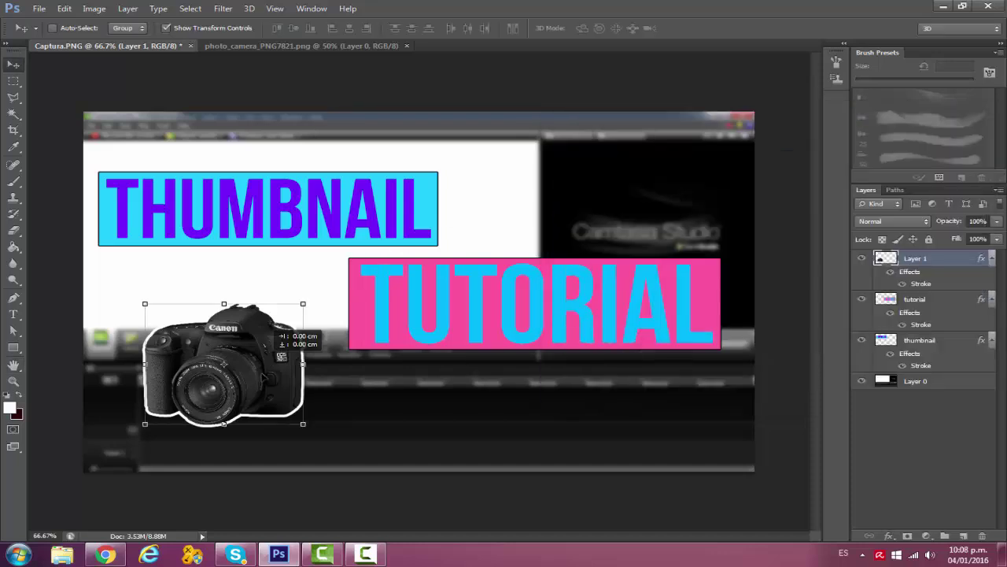
left_click_drag(266, 361, 256, 405)
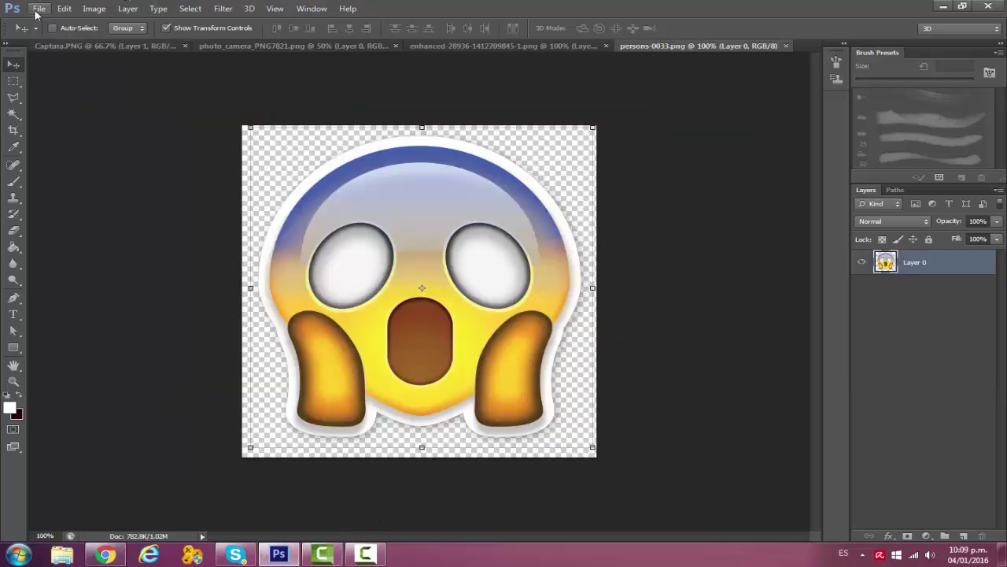
- Drag the scared-face emoji onto the Captura.PNG thumbnail and close its source file
left_click(38, 9)
left_click(38, 8)
left_click(520, 48)
left_click(673, 46)
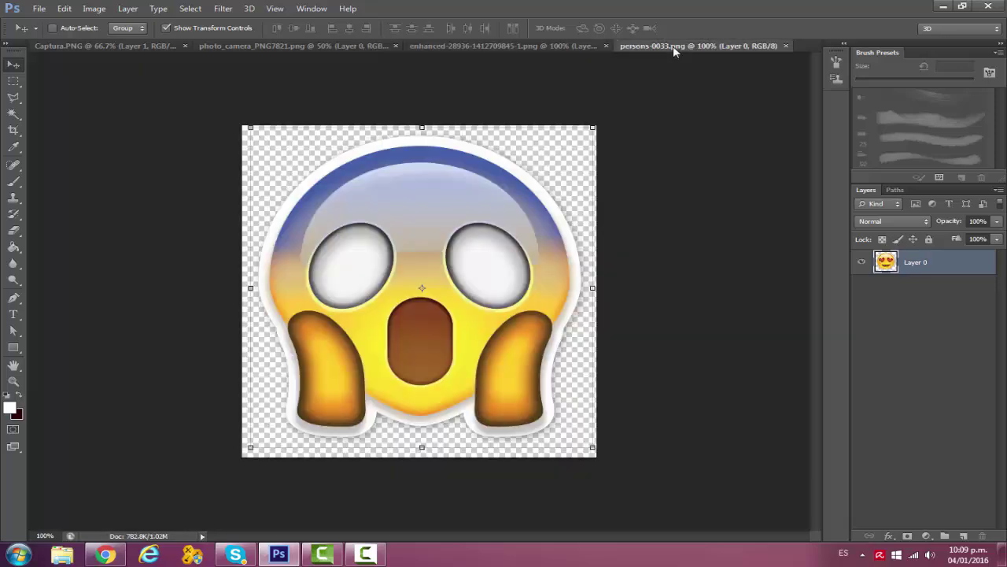
left_click_drag(503, 255, 354, 261)
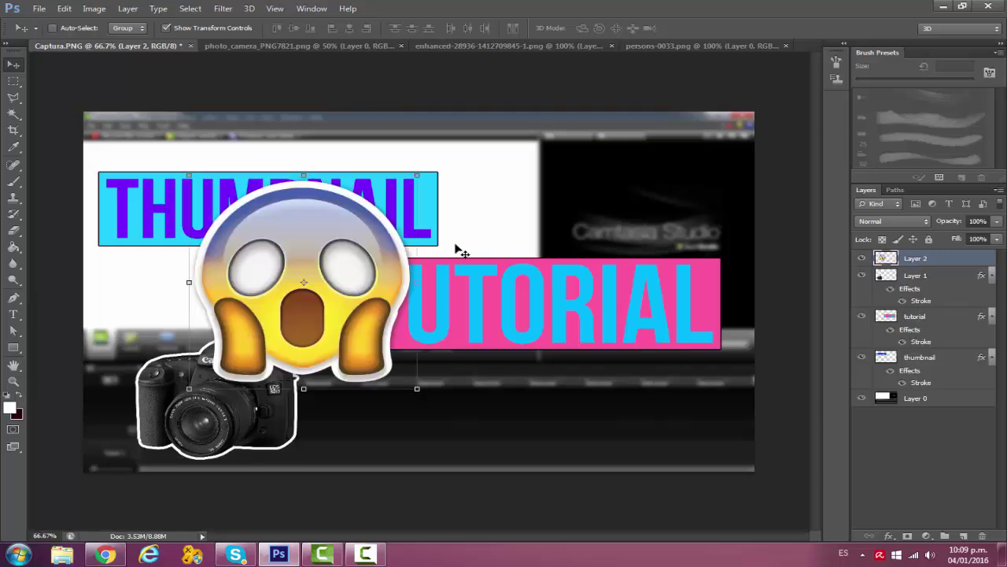
left_click(782, 45)
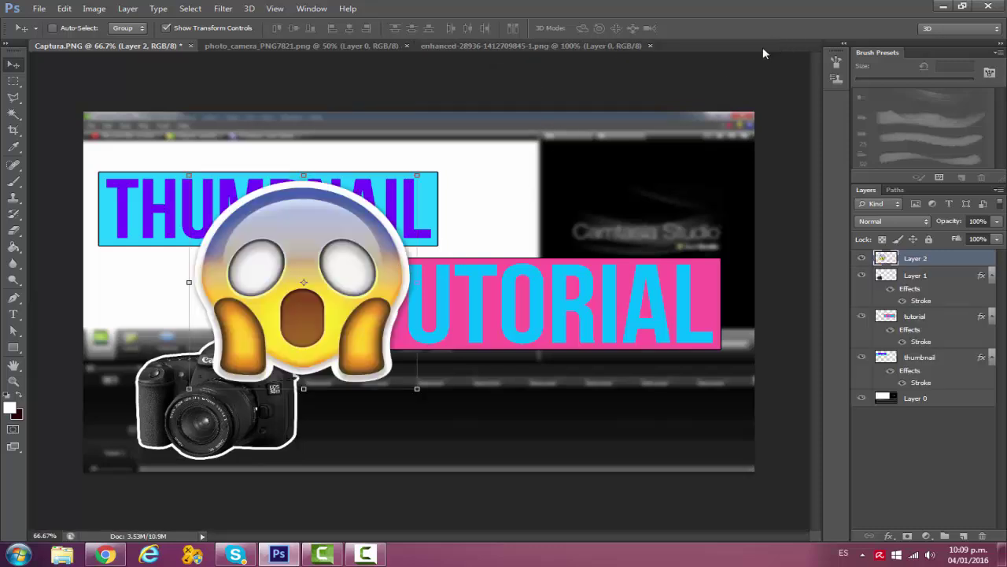
- Drag the heart-eyes emoji onto the thumbnail, then close its file and the photo_camera file
left_click(580, 45)
left_click_drag(501, 186, 555, 236)
left_click(650, 46)
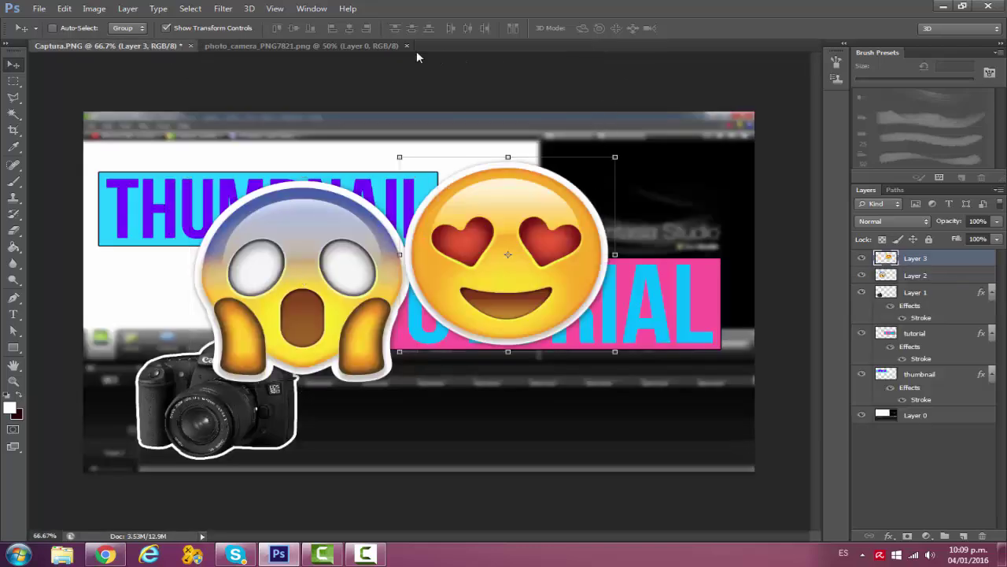
left_click(407, 46)
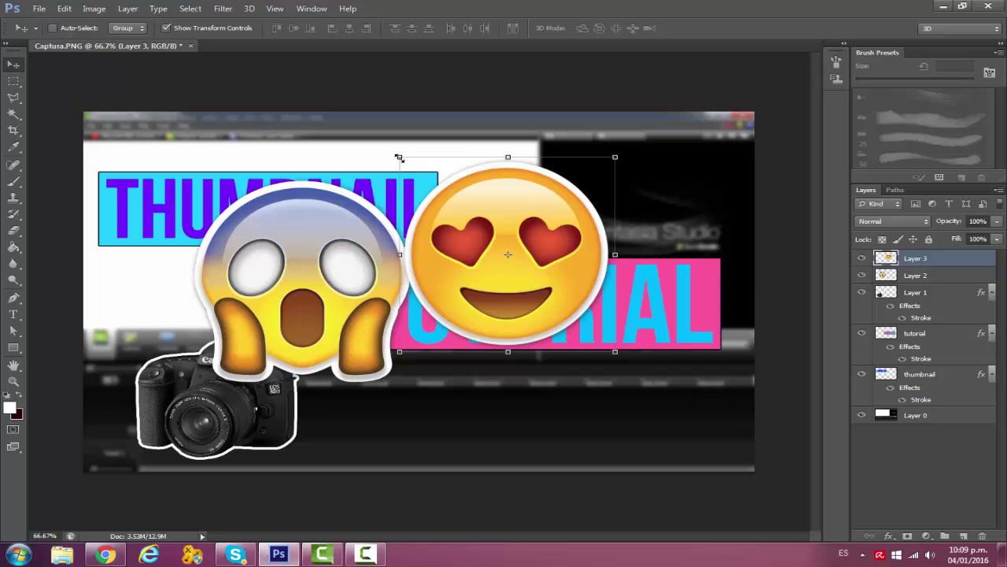
- Shrink the heart-eyes emoji (Layer 3) and place it above the TUTORIAL banner
left_click_drag(399, 158, 518, 261)
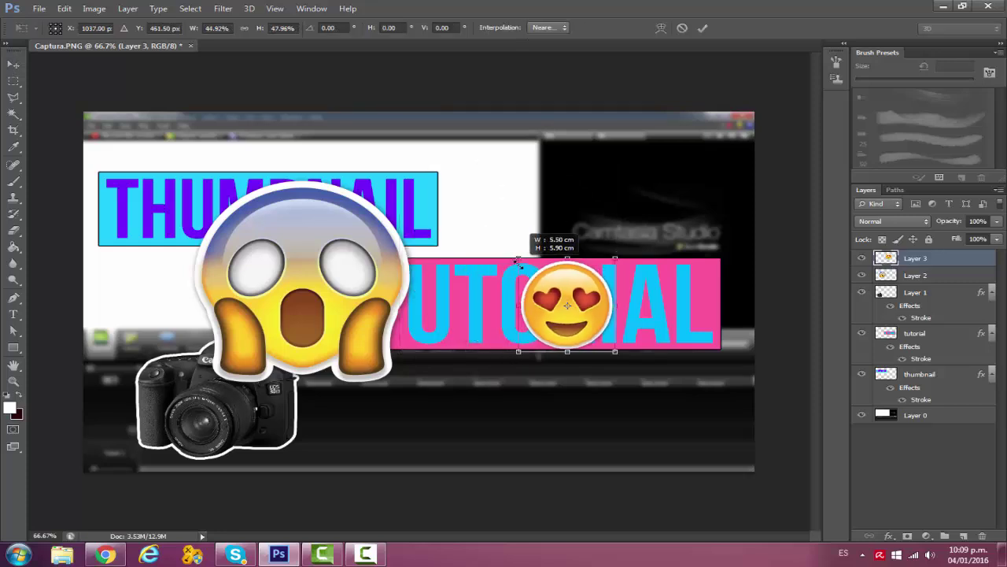
left_click_drag(563, 293, 510, 185)
left_click_drag(556, 152, 561, 148)
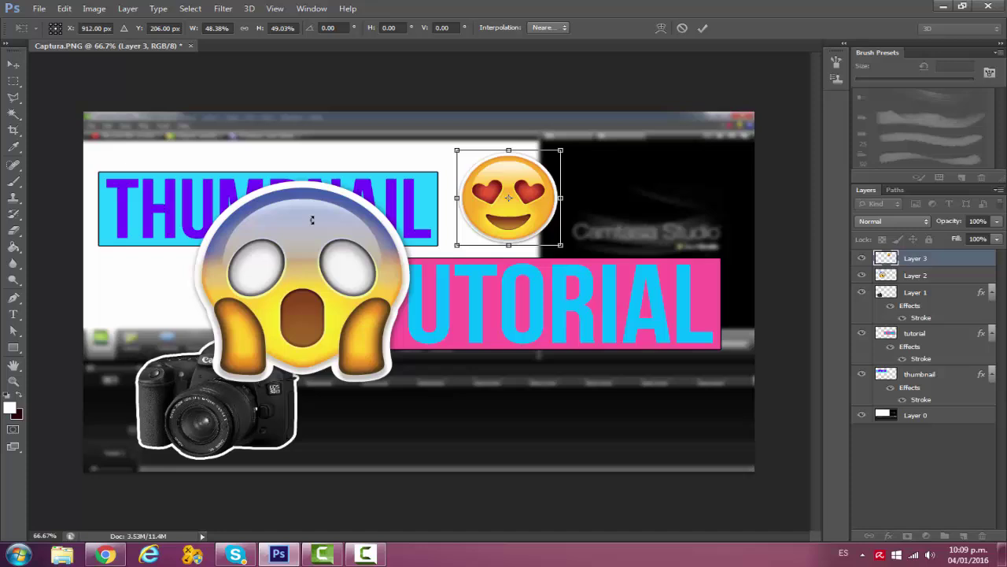
key("Return")
- Shrink the scared-face emoji (Layer 2) and place it to the right of the heart-eyes emoji
left_click(916, 276)
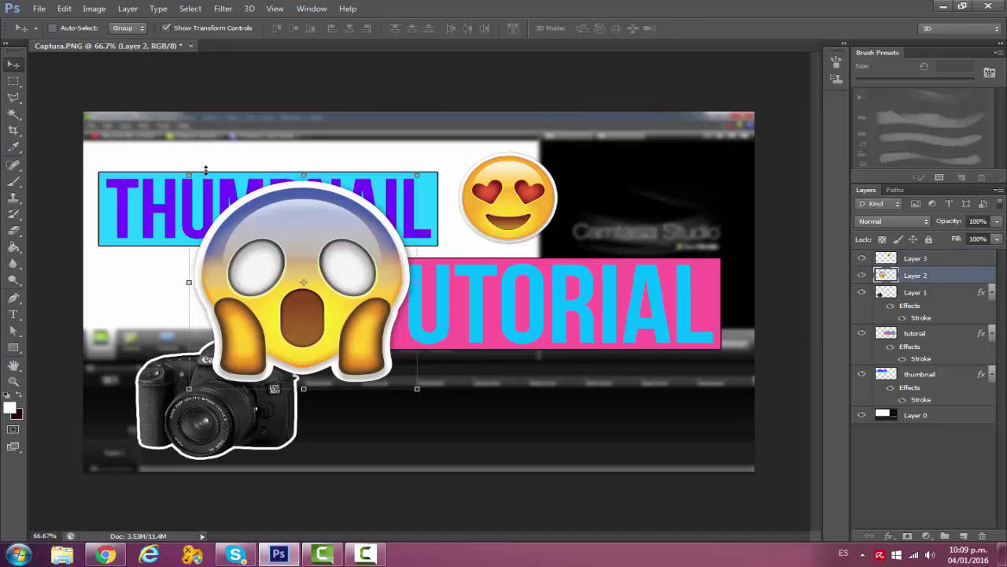
left_click_drag(189, 175, 294, 269)
left_click_drag(375, 297, 655, 165)
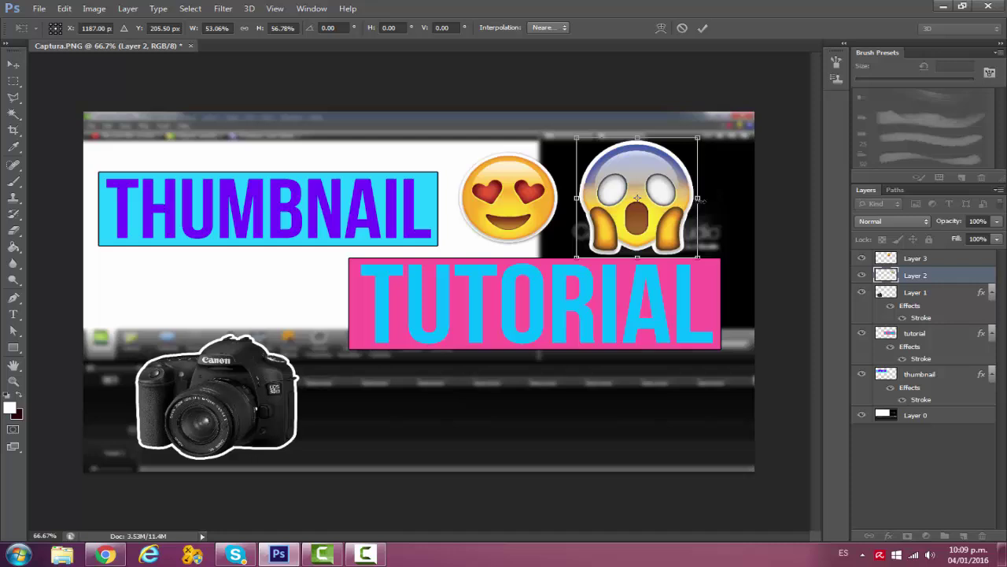
left_click_drag(702, 197, 709, 198)
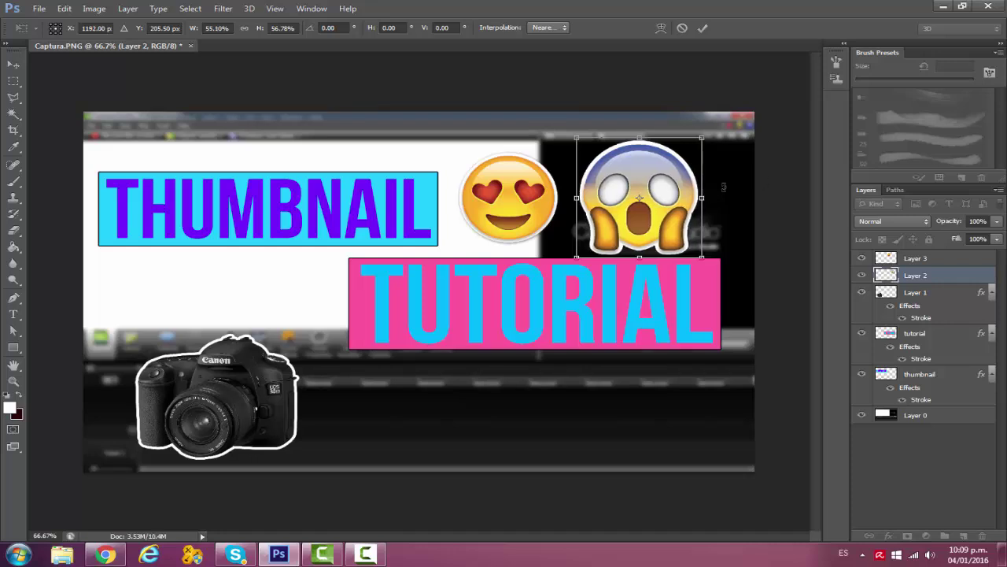
key("Return")
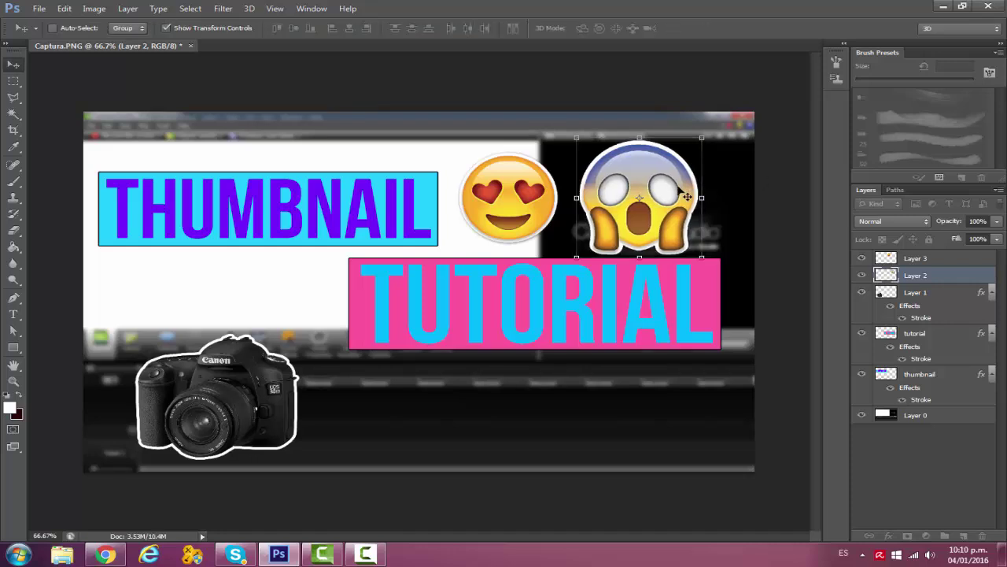